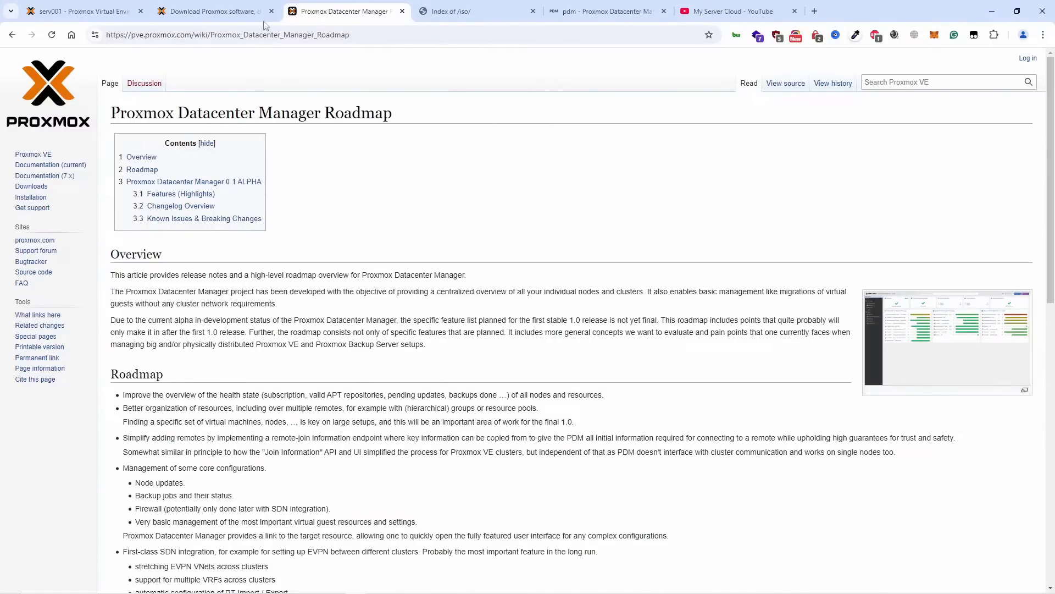
left_click(230, 4)
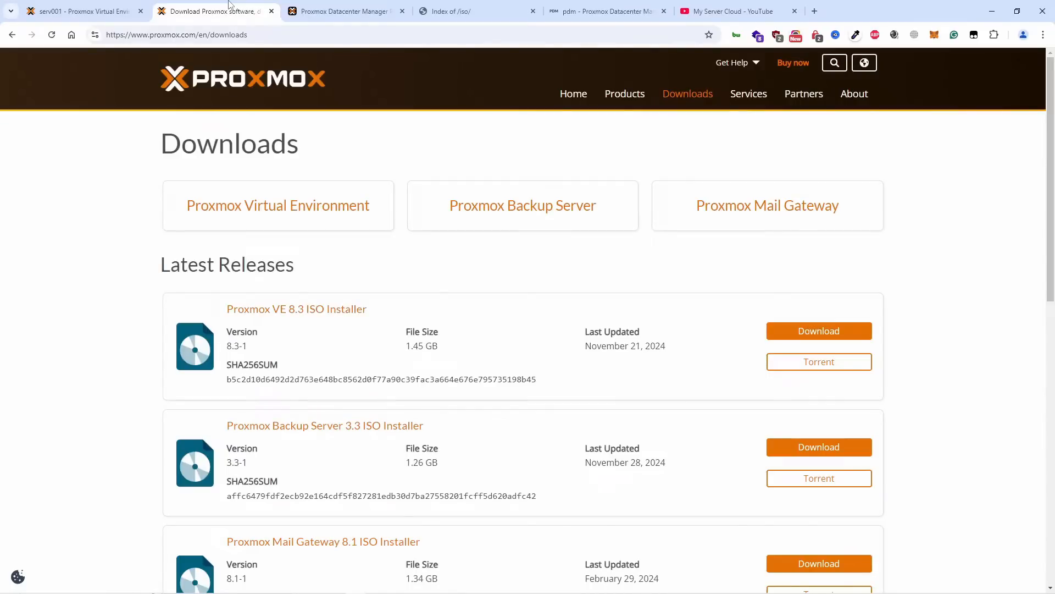
left_click(103, 6)
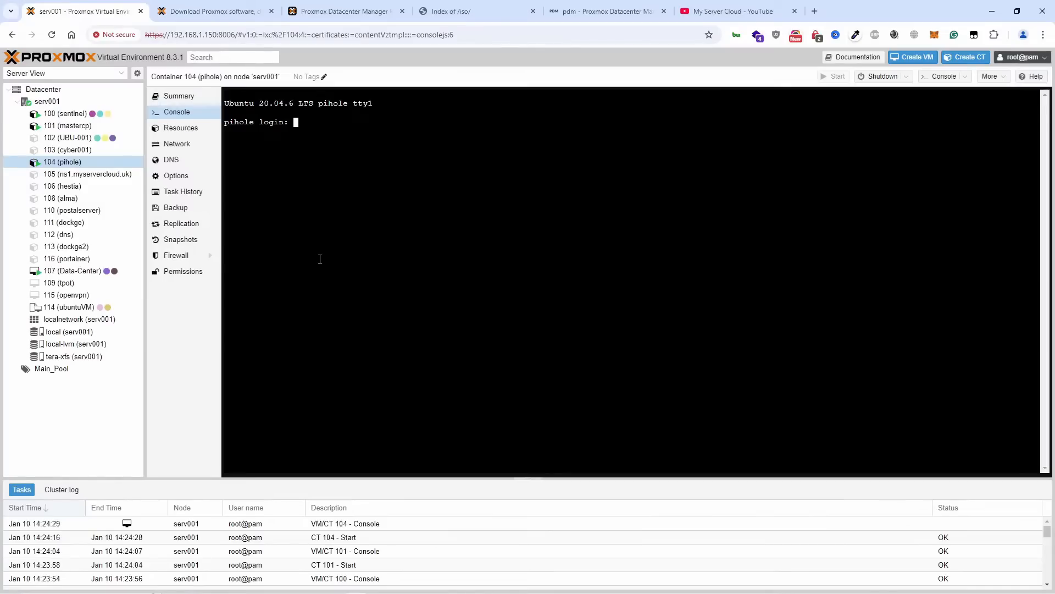
left_click(563, 4)
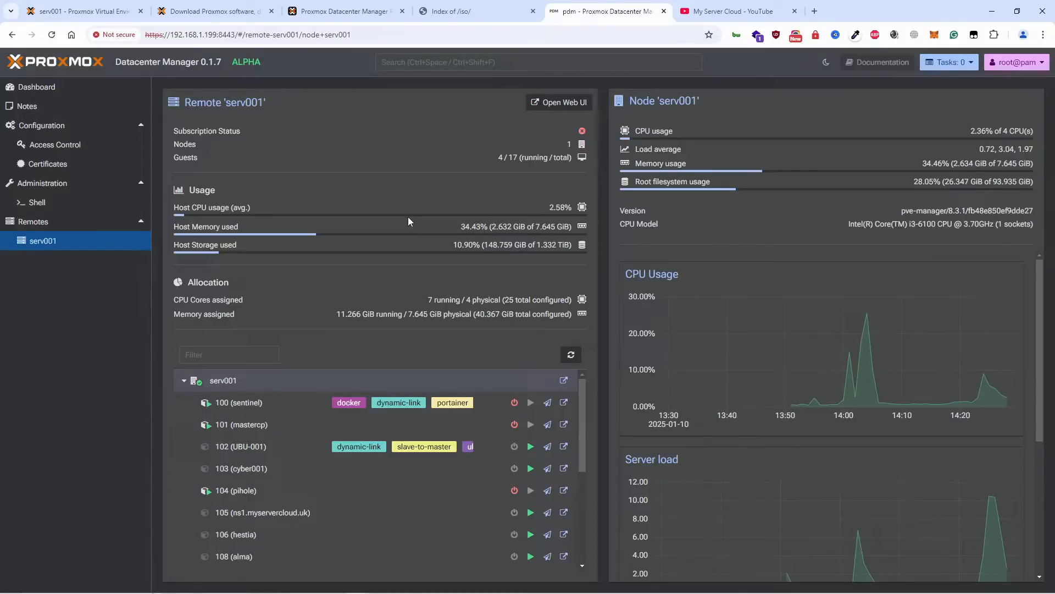
Examine the memory and boot disk size of virtual machine 107 (Data-Center) on its summary in Proxmox Virtual Environment
left_click(74, 16)
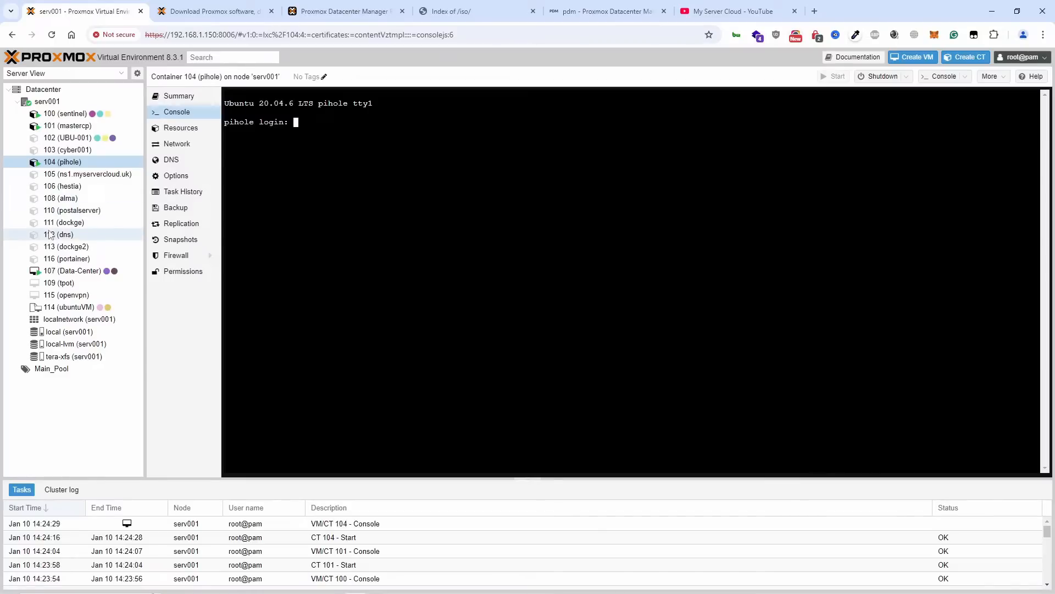
left_click(76, 273)
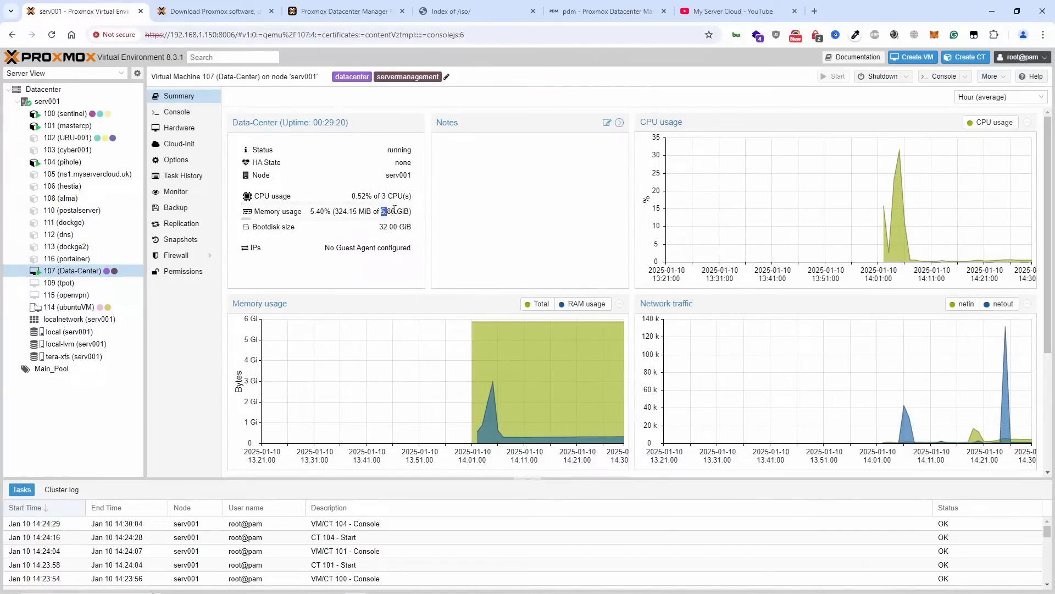
left_click_drag(395, 209, 390, 227)
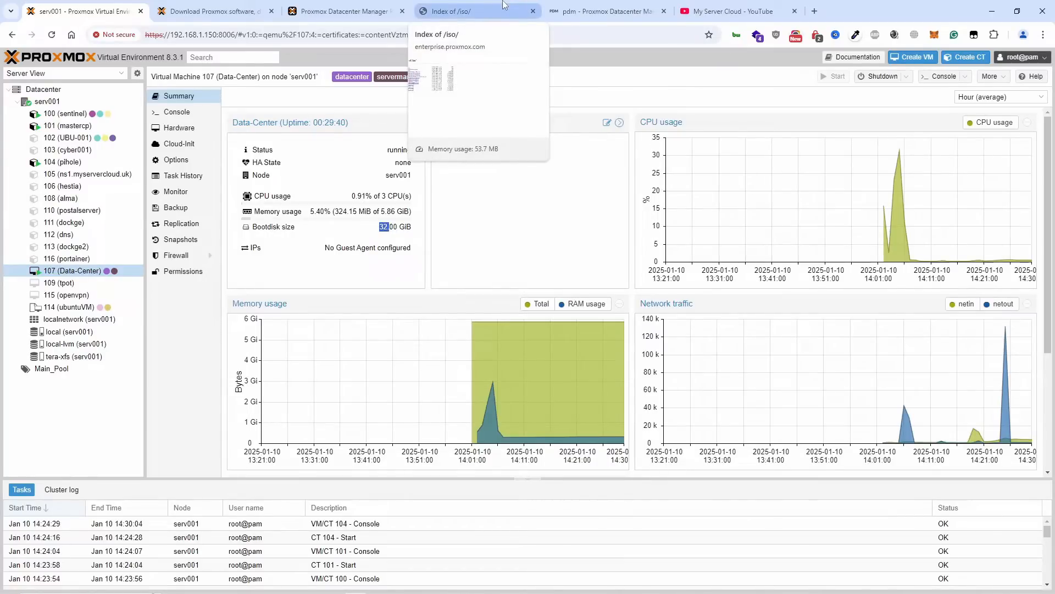
Review the release stage shown in Datacenter Manager and read through the Proxmox Datacenter Manager Roadmap wiki page
left_click(605, 11)
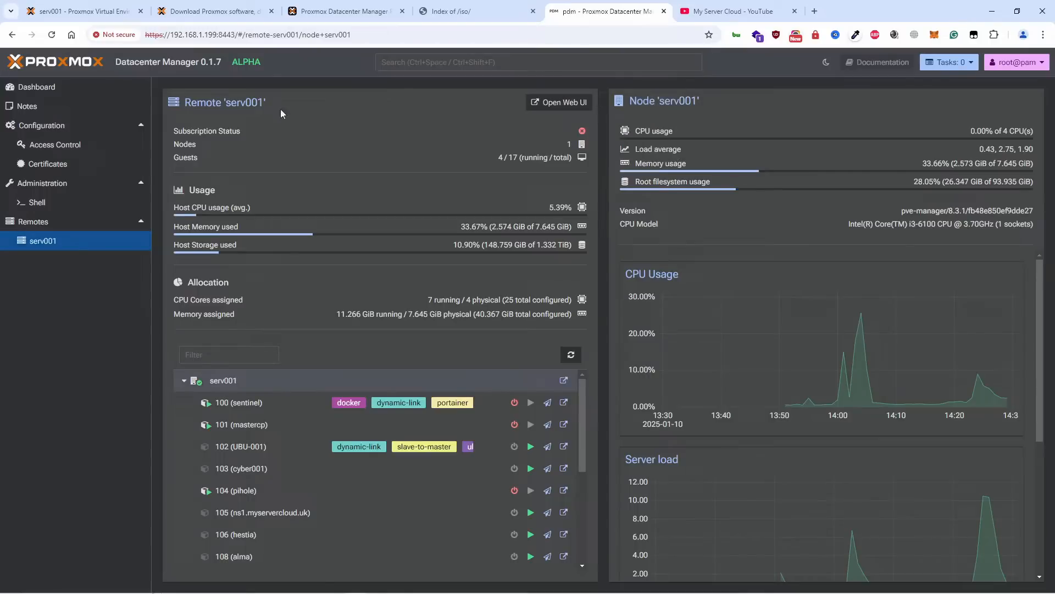
left_click_drag(262, 63, 231, 63)
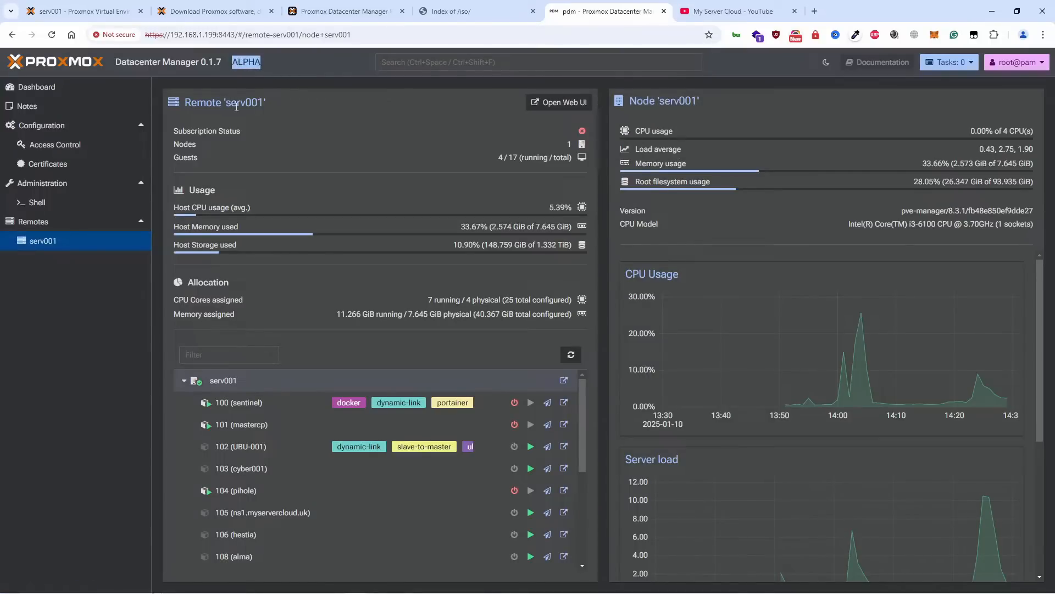
left_click(325, 12)
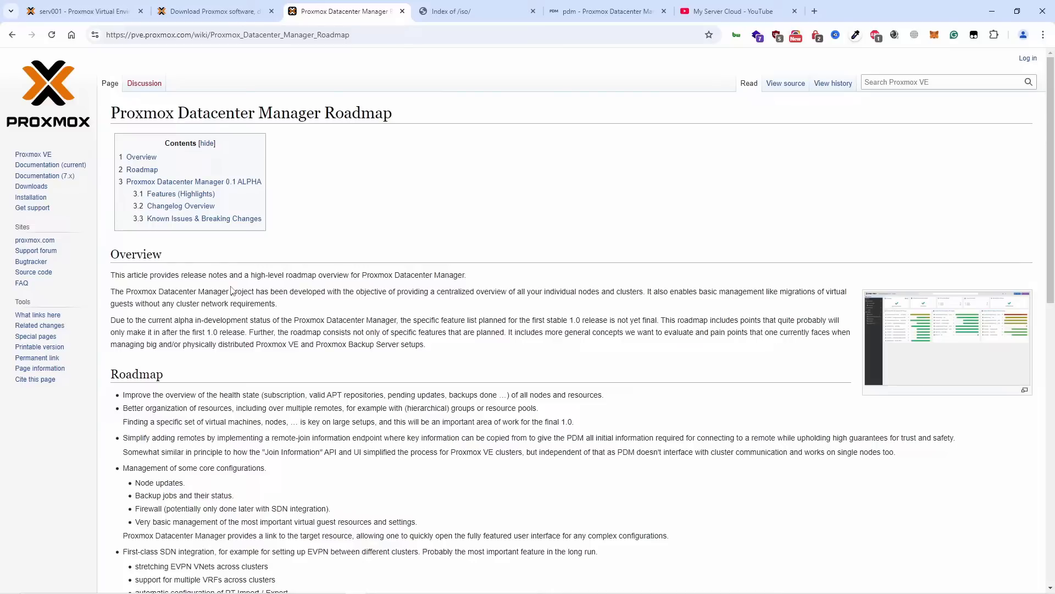
right_click(462, 252)
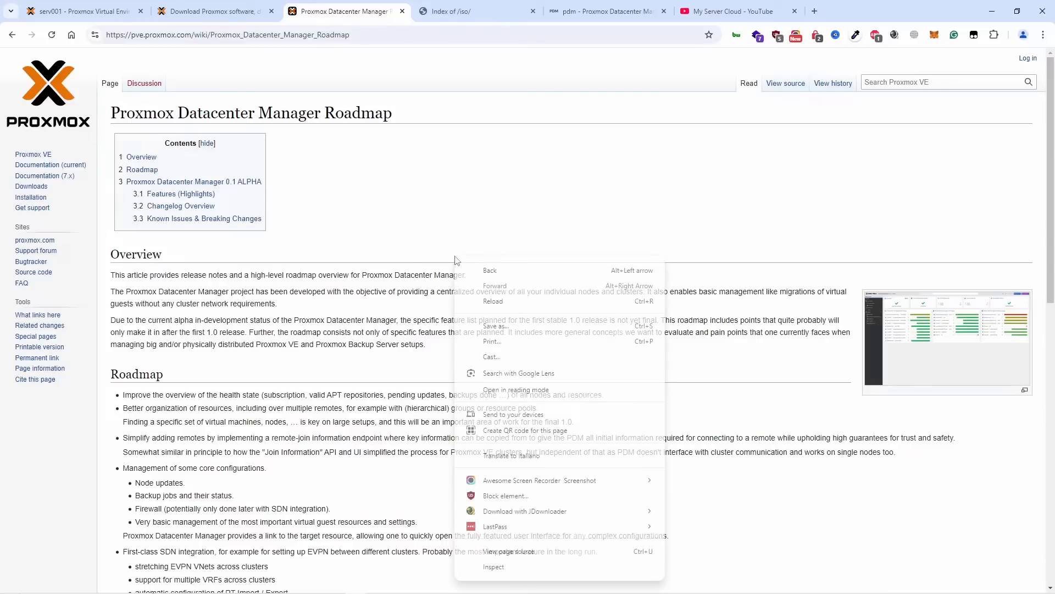
scroll(493, 203, "down", 6)
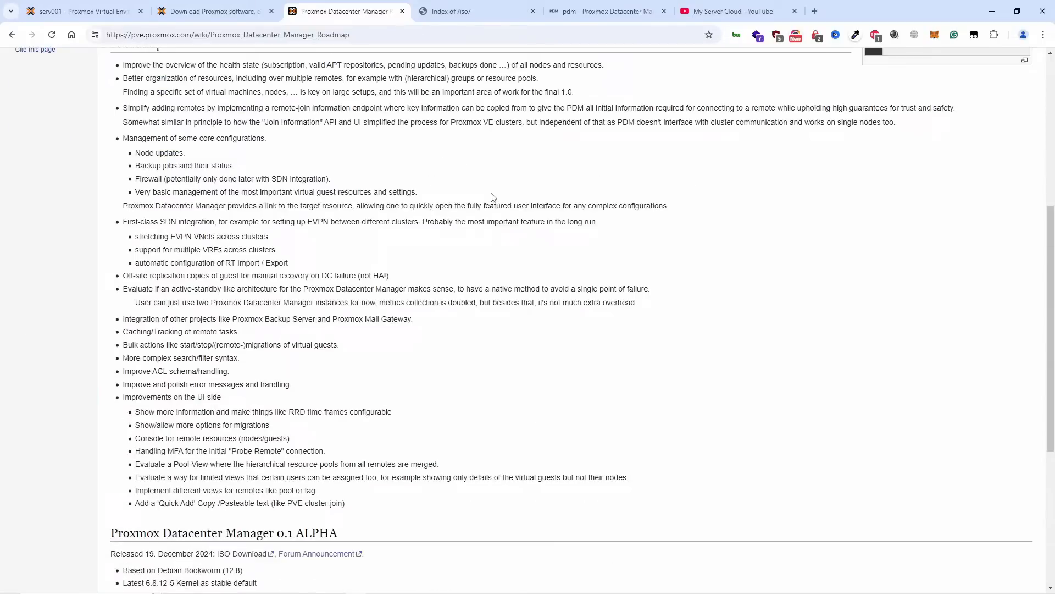
scroll(493, 196, "down", 5)
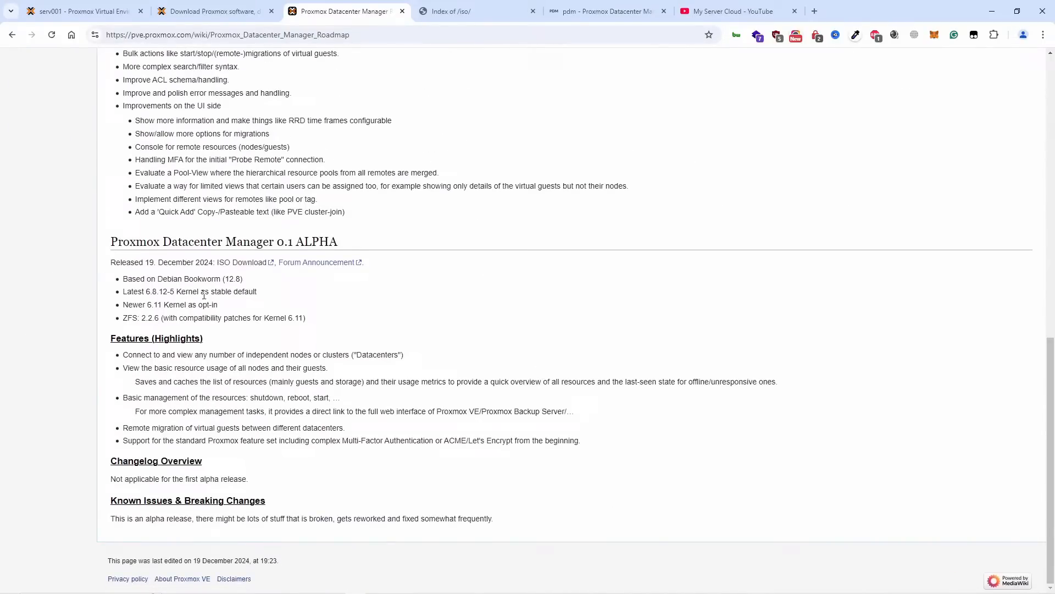
scroll(203, 295, "up", 15)
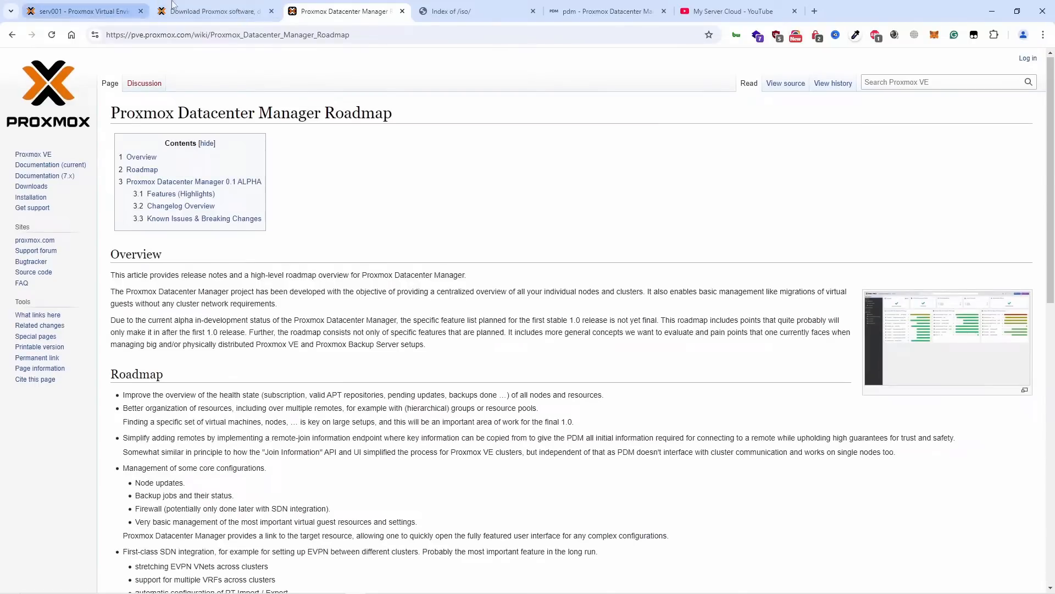
Look through the Proxmox downloads page for a Datacenter Manager ISO installer among the latest releases and featured downloads
left_click(223, 6)
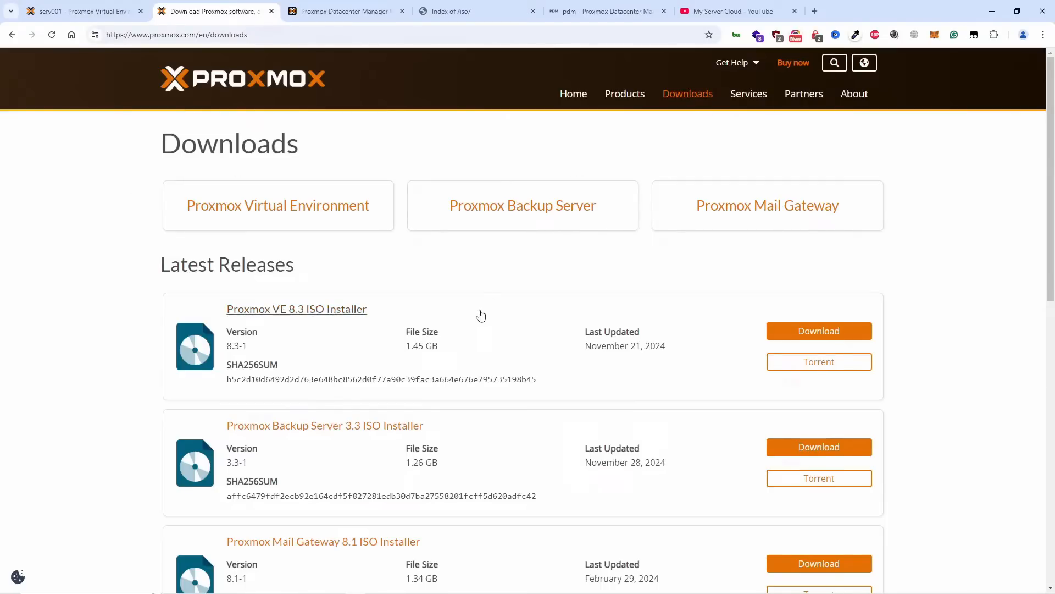
scroll(481, 315, "down", 2)
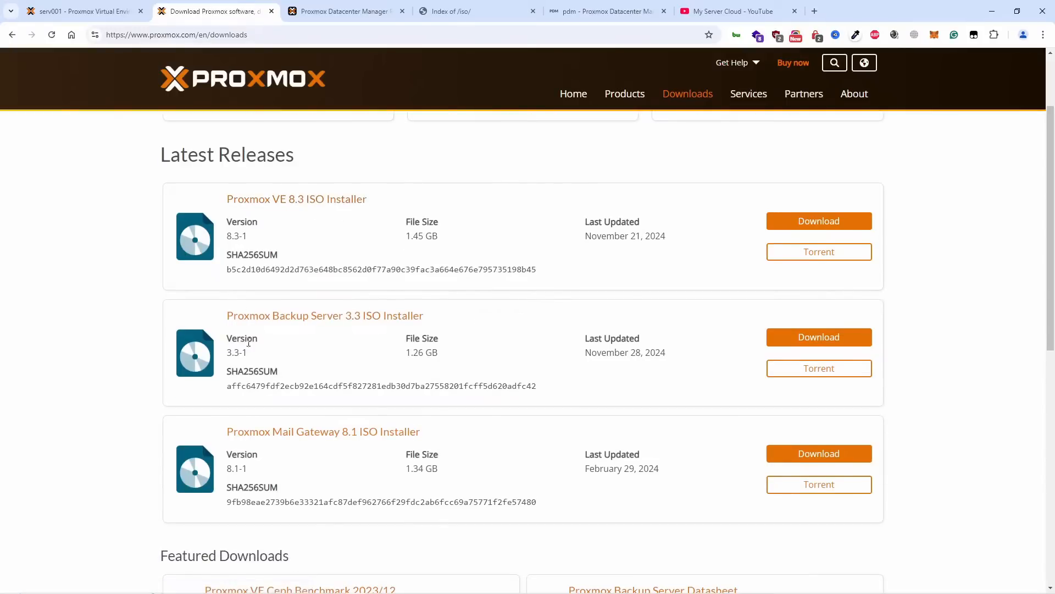
scroll(341, 491, "down", 1)
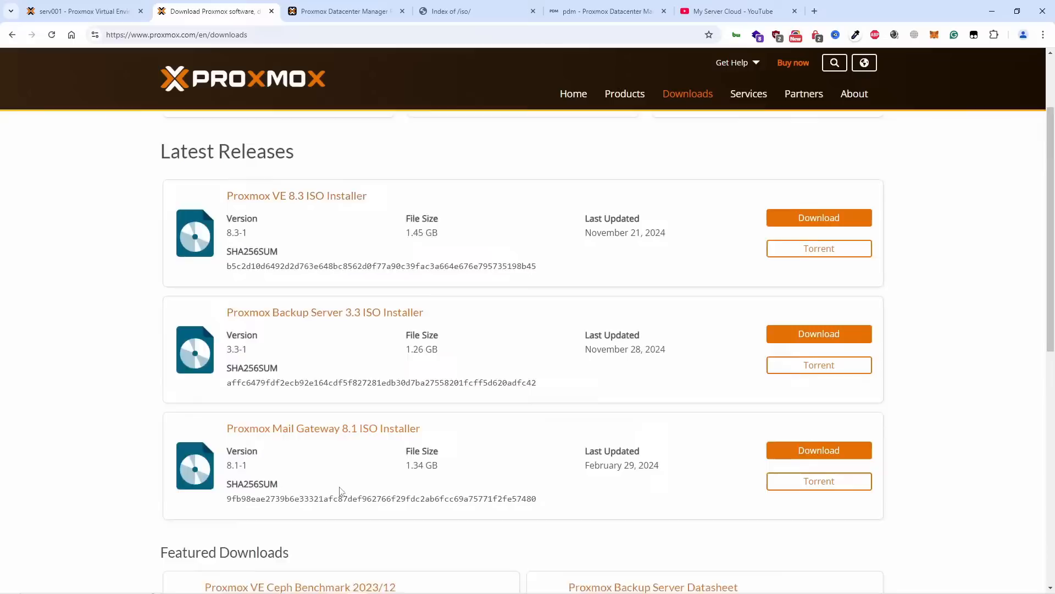
scroll(341, 490, "down", 4)
scroll(341, 491, "down", 5)
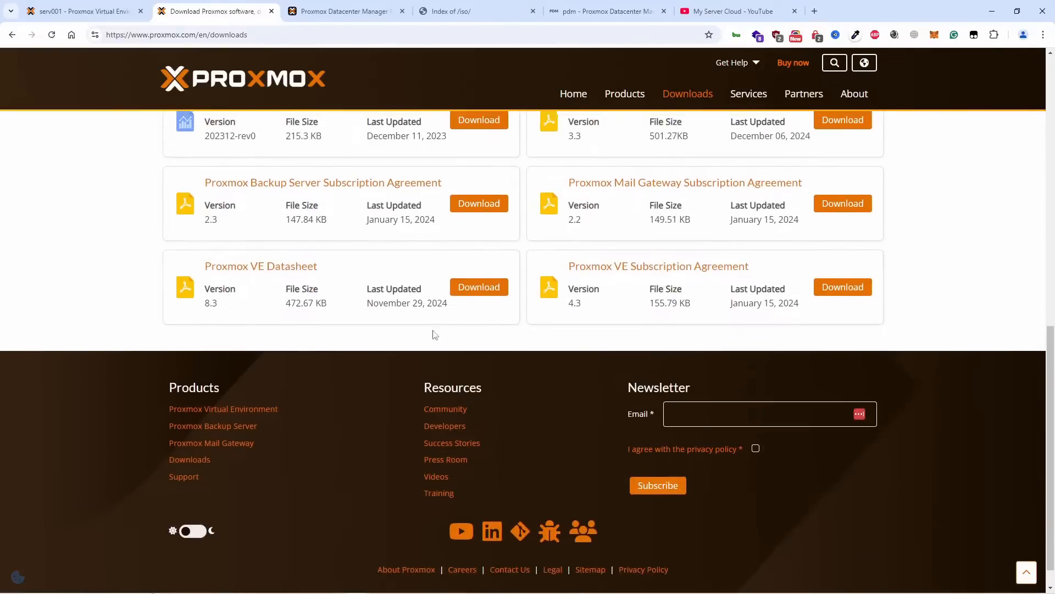
scroll(434, 334, "up", 3)
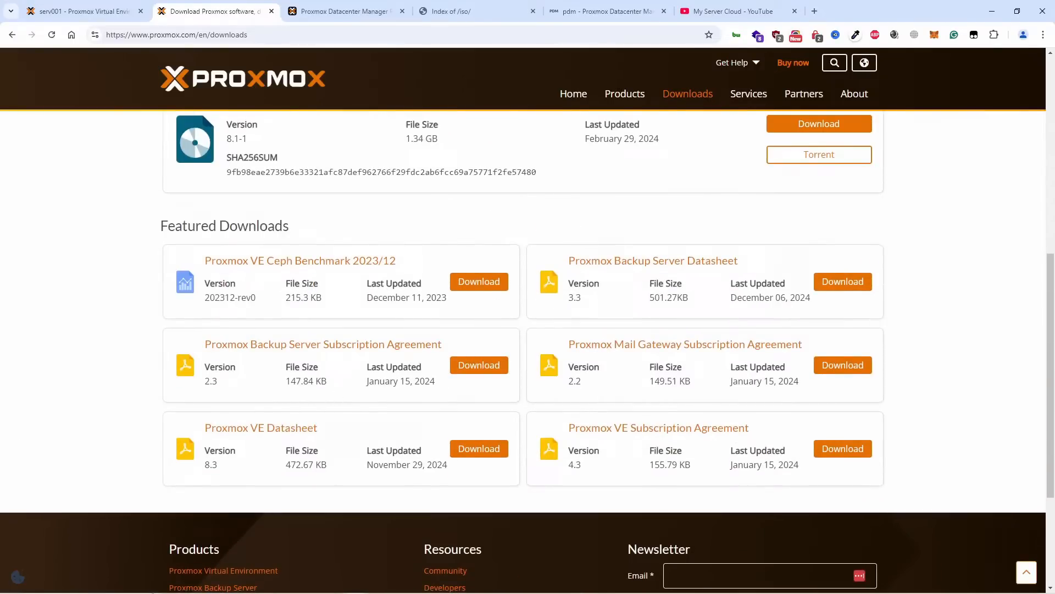
scroll(683, 323, "up", 8)
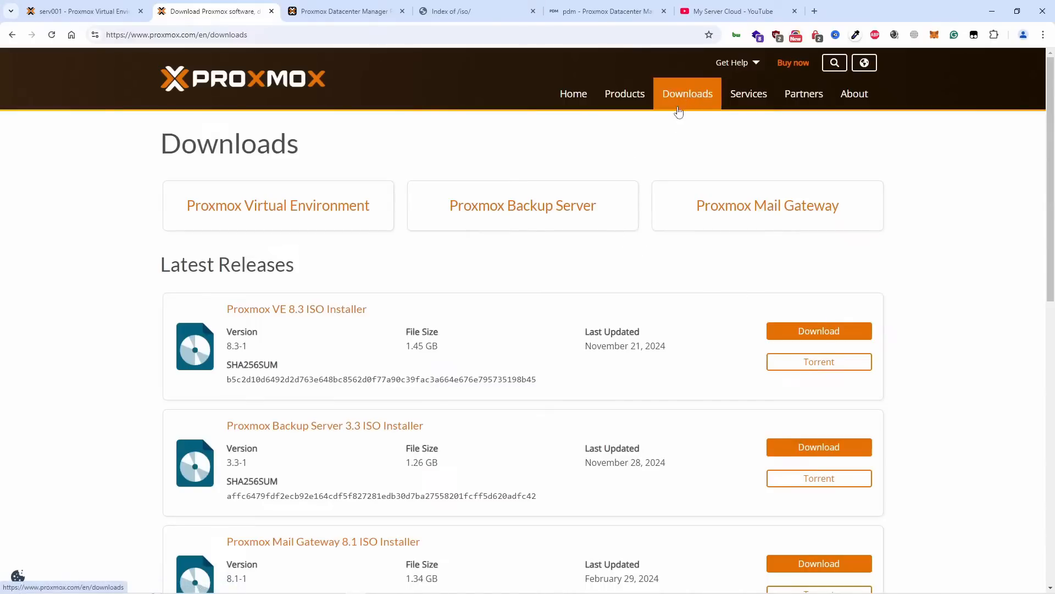
Open the ISO download index linked under Proxmox Datacenter Manager 0.1 ALPHA on the roadmap wiki page
left_click(330, 11)
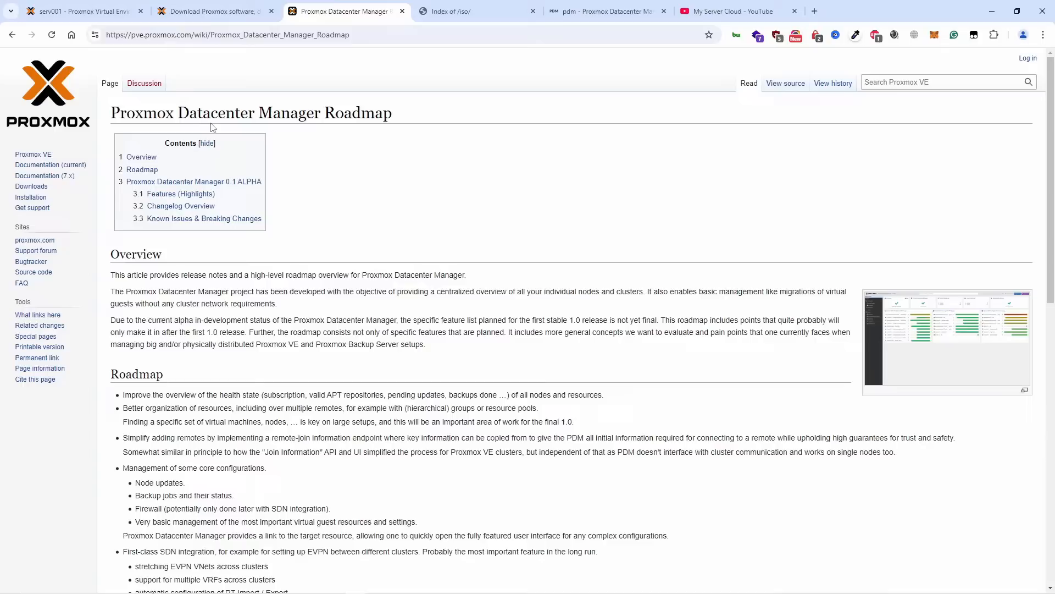
left_click_drag(122, 112, 398, 114)
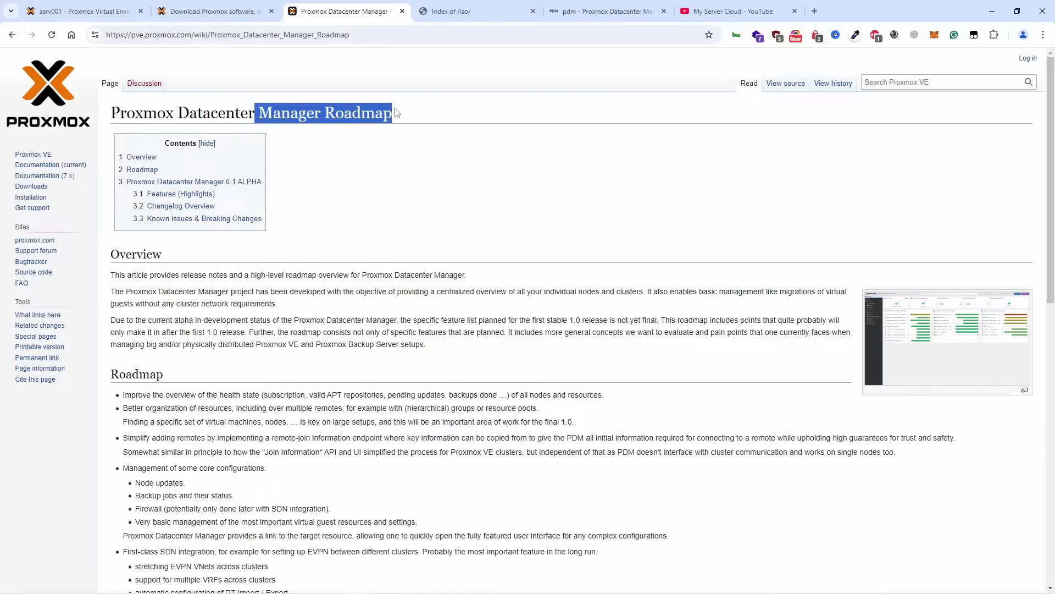
left_click(459, 171)
scroll(421, 319, "down", 3)
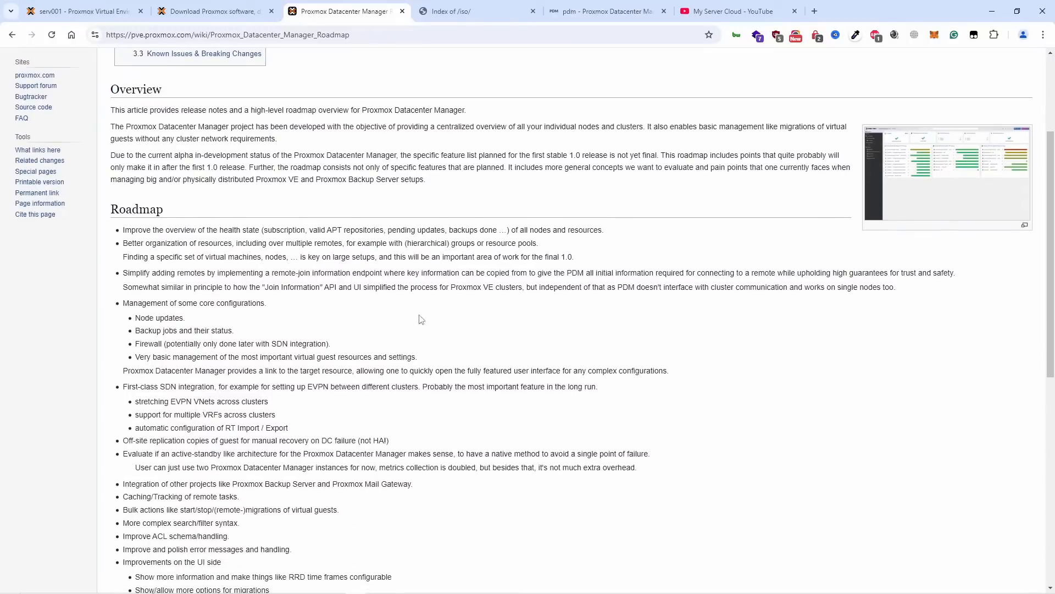
scroll(333, 308, "down", 7)
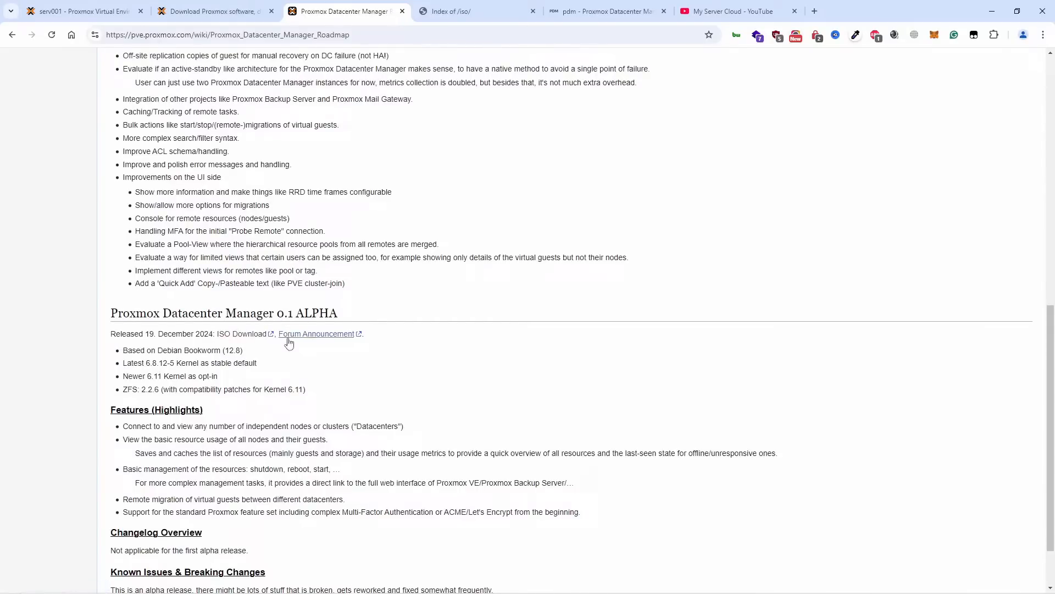
left_click(249, 337)
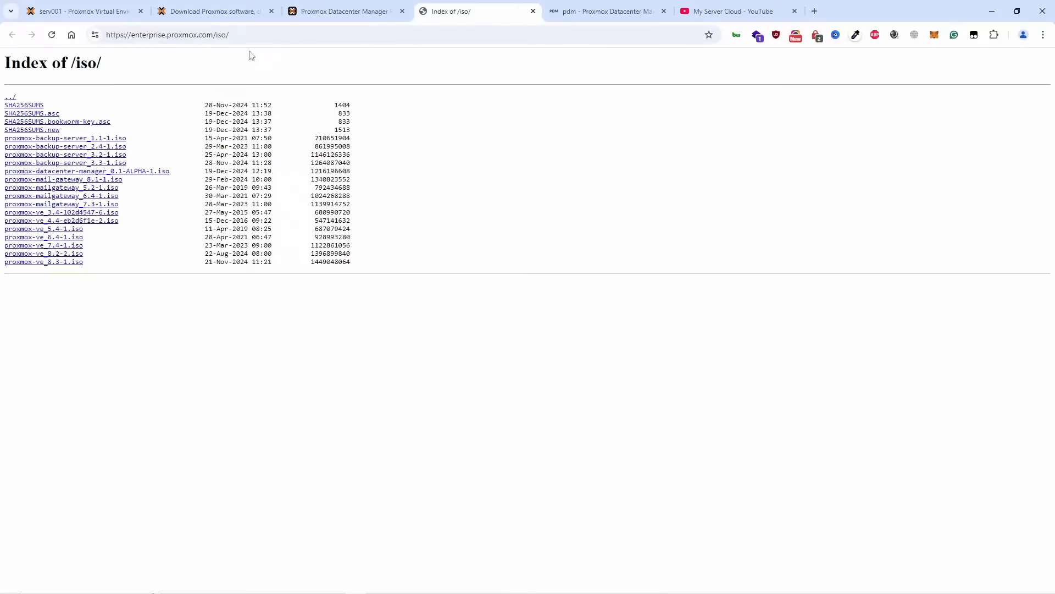
Copy the link address of proxmox-datacenter-manager_0.1-ALPHA-1.iso from the ISO index
left_click(226, 34)
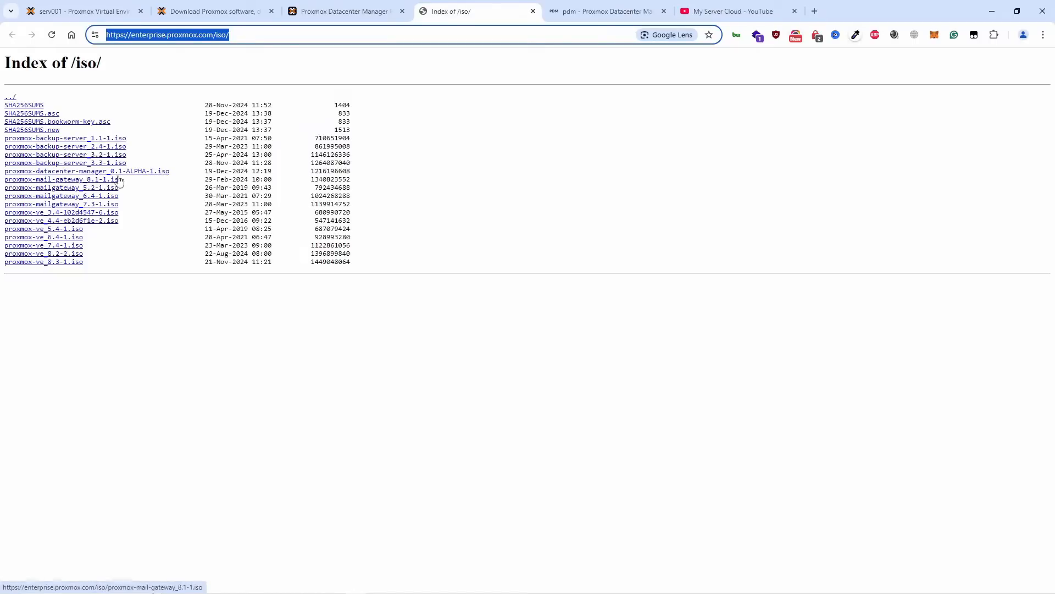
right_click(164, 175)
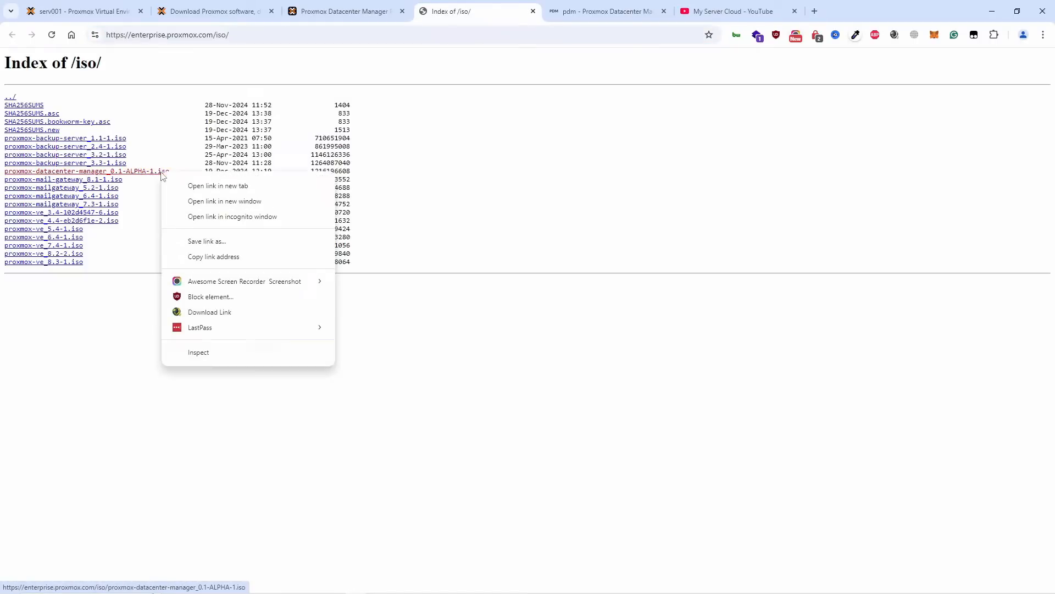
left_click(198, 258)
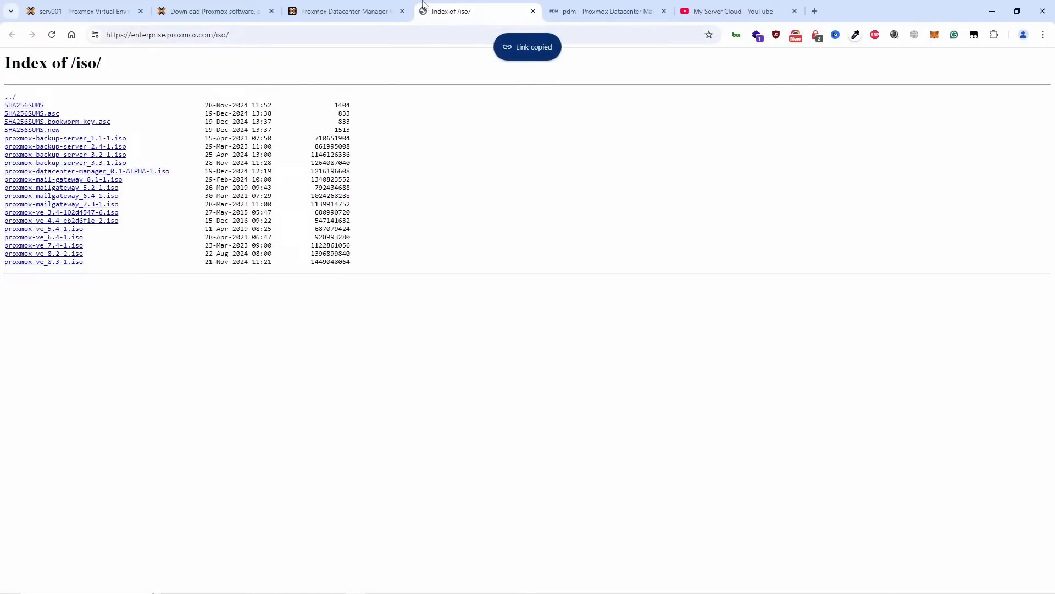
Show the ISO images stored in the local storage of serv001 in Proxmox Virtual Environment
left_click(55, 10)
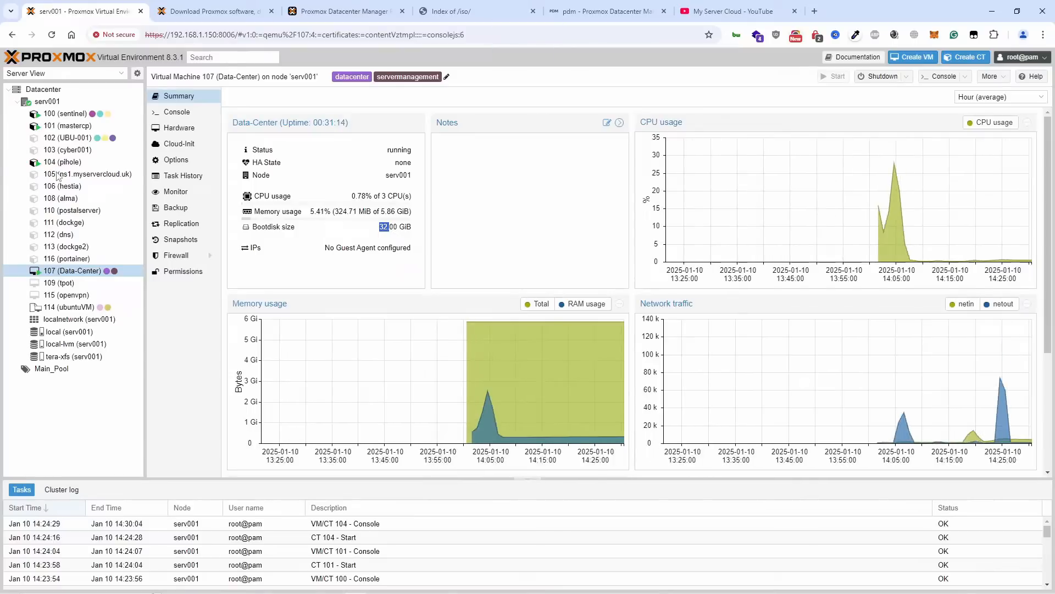
left_click(55, 324)
left_click(60, 332)
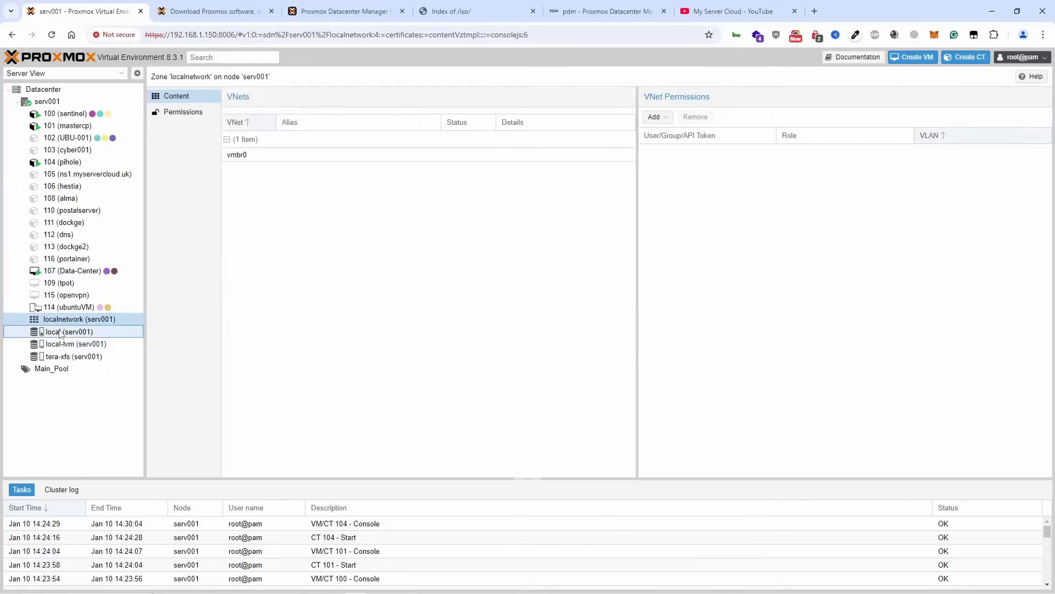
left_click(182, 128)
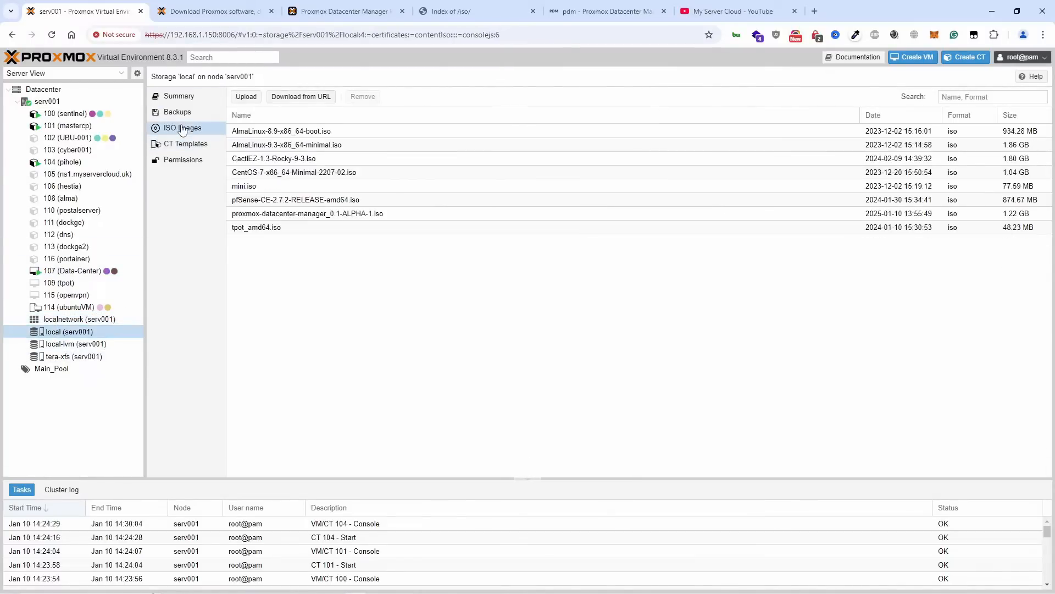
Query the copied proxmox-datacenter-manager_0.1-ALPHA-1.iso link for a download from URL into the local storage, and close the form without downloading
left_click(246, 99)
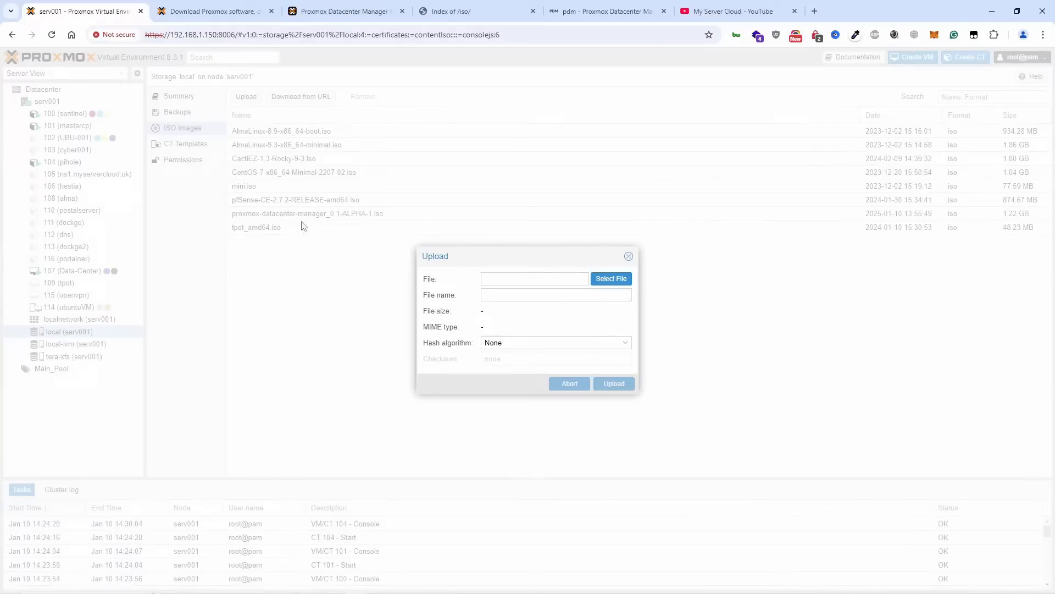
left_click(629, 256)
left_click(279, 97)
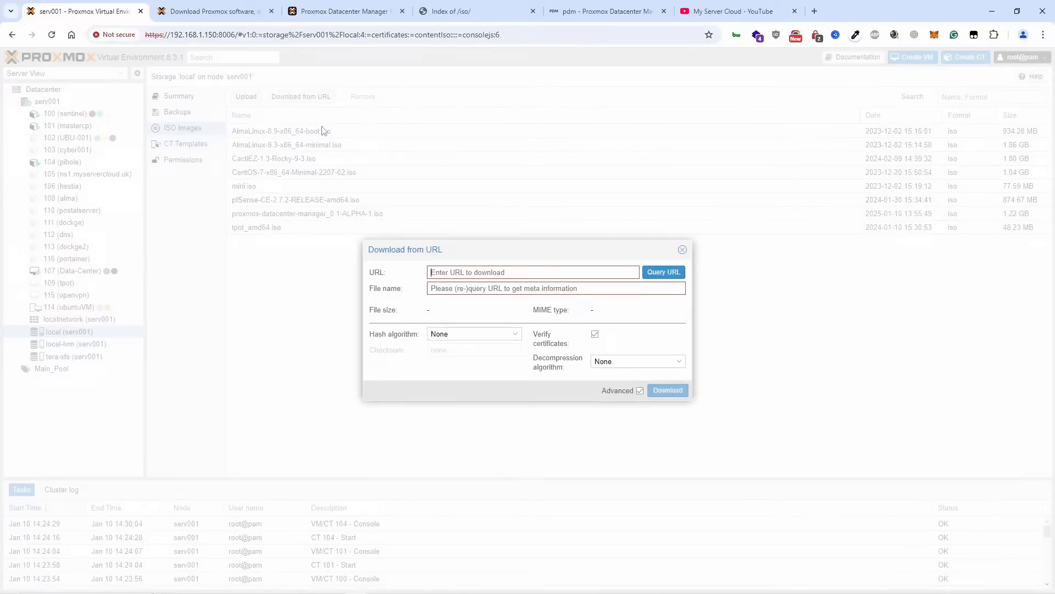
right_click(492, 272)
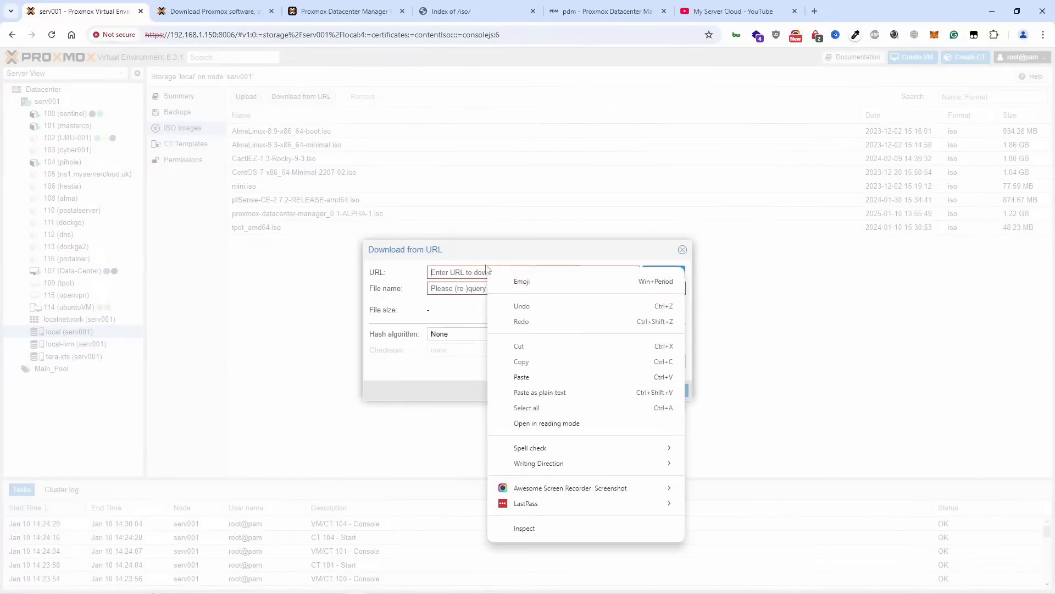
left_click(539, 392)
left_click(678, 273)
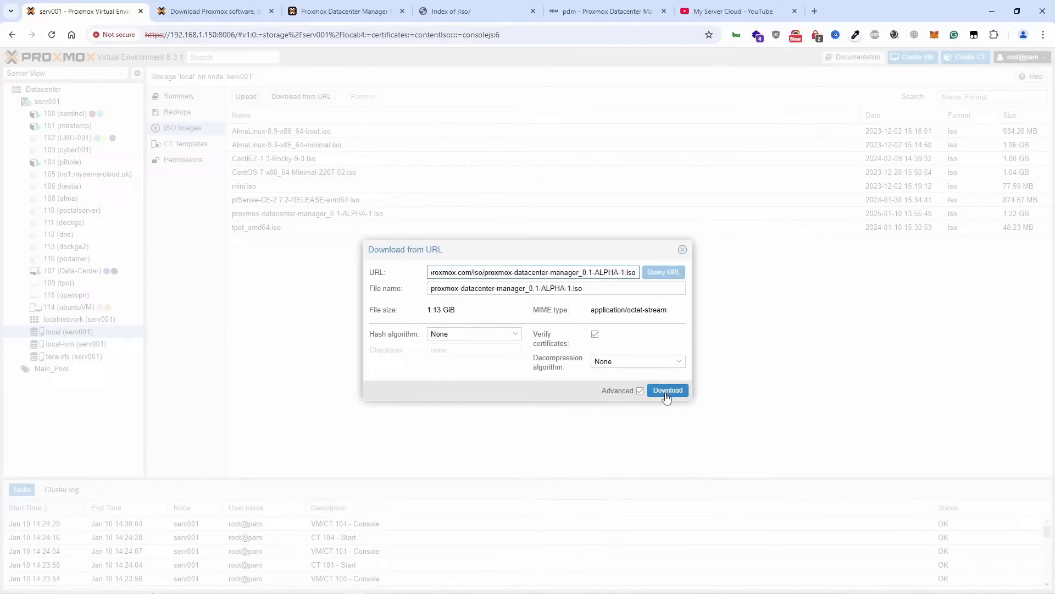
left_click(682, 250)
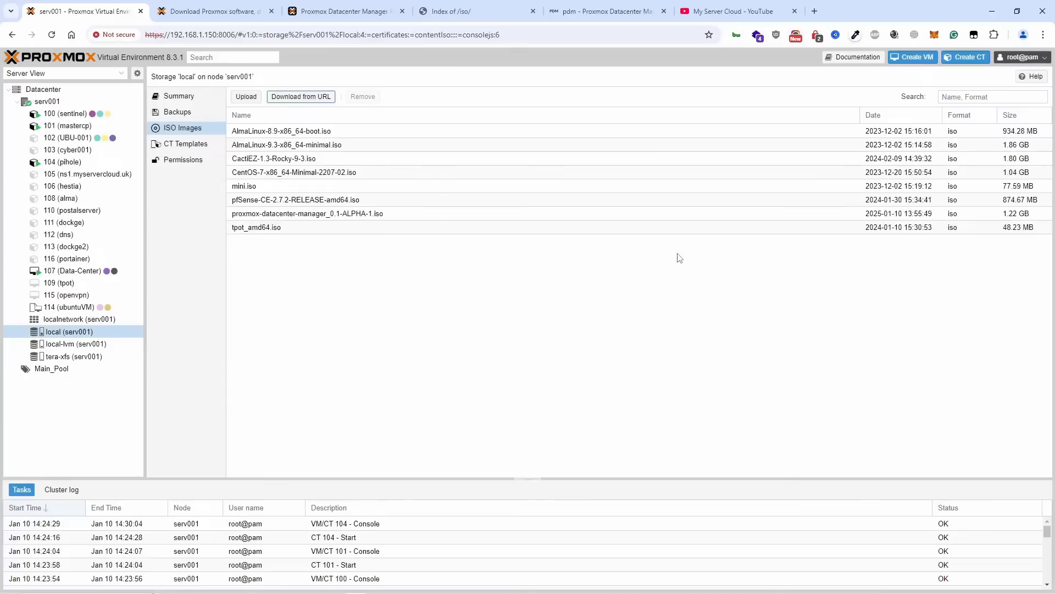
Locate proxmox-datacenter-manager_0.1-ALPHA-1.iso in the local storage's ISO images, and show the summary of virtual machine 107 (Data-Center)
left_click(257, 215)
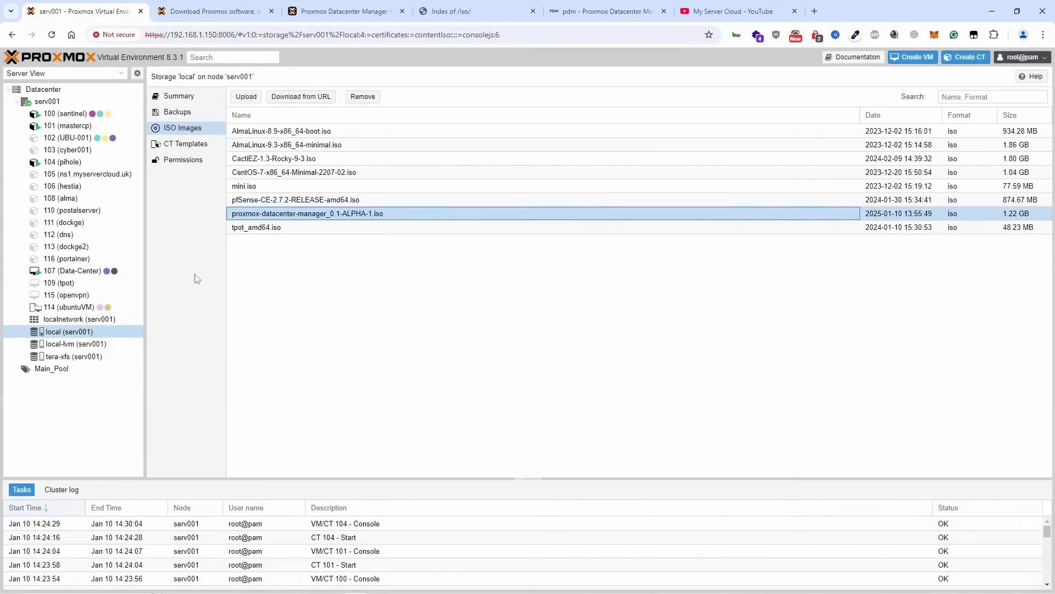
left_click(69, 271)
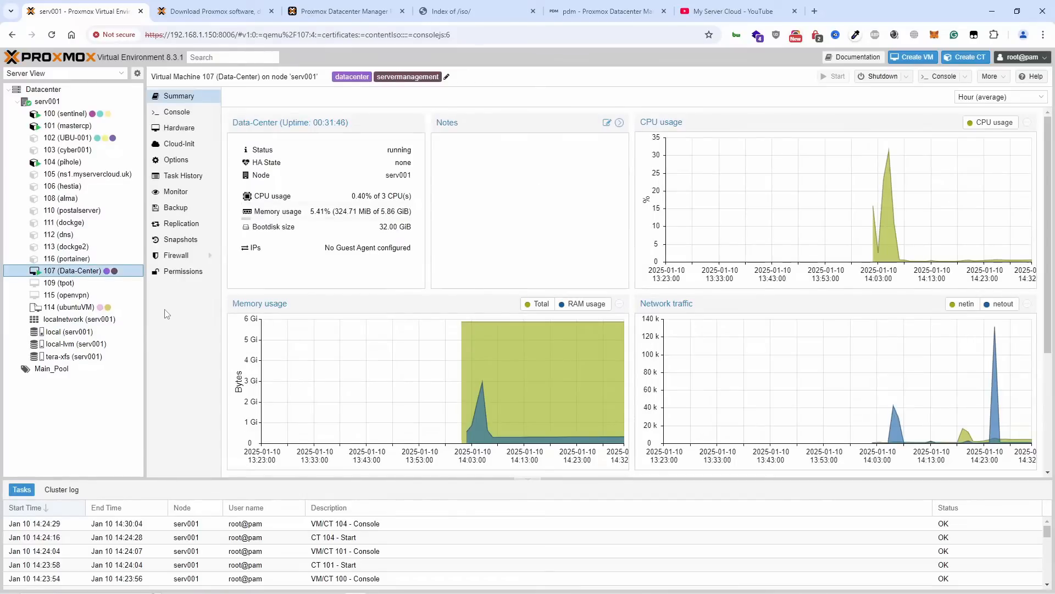
Start creating a virtual machine on serv001 with the name yui in the resource pool Main_Pool
left_click(125, 101)
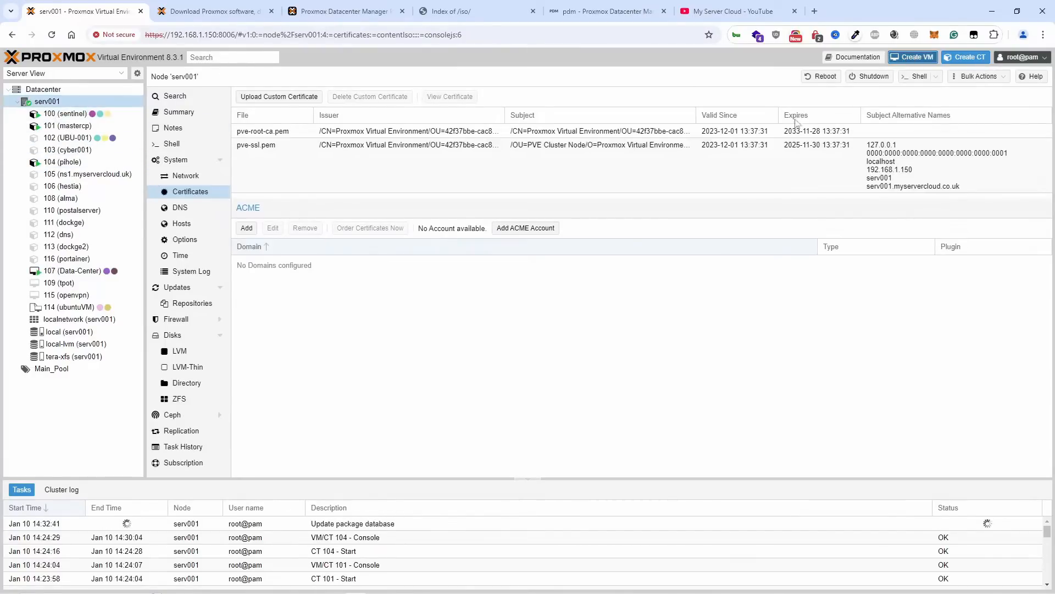
left_click(459, 254)
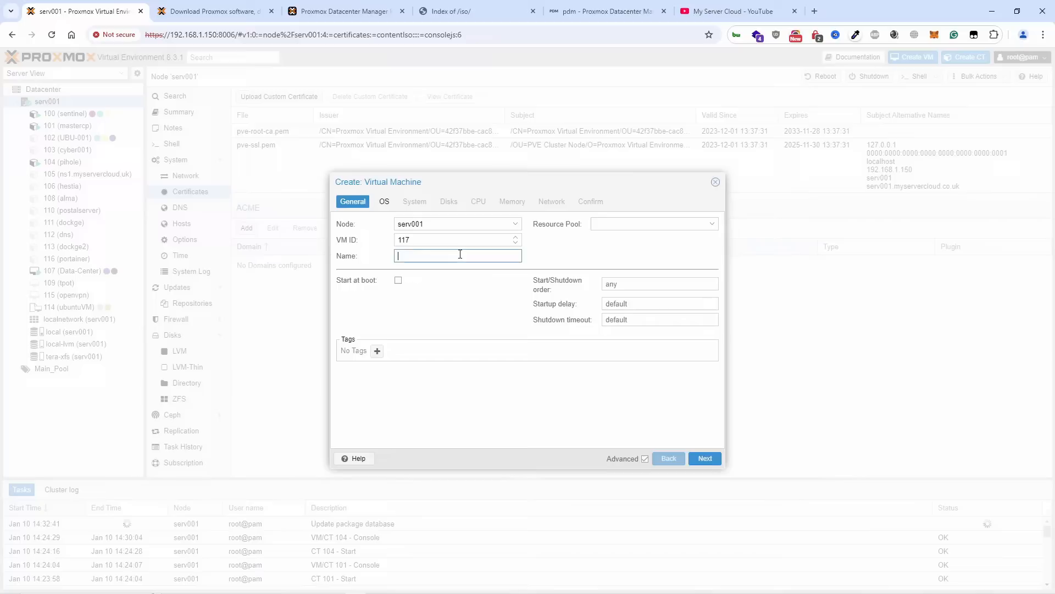
type("yui")
left_click(627, 220)
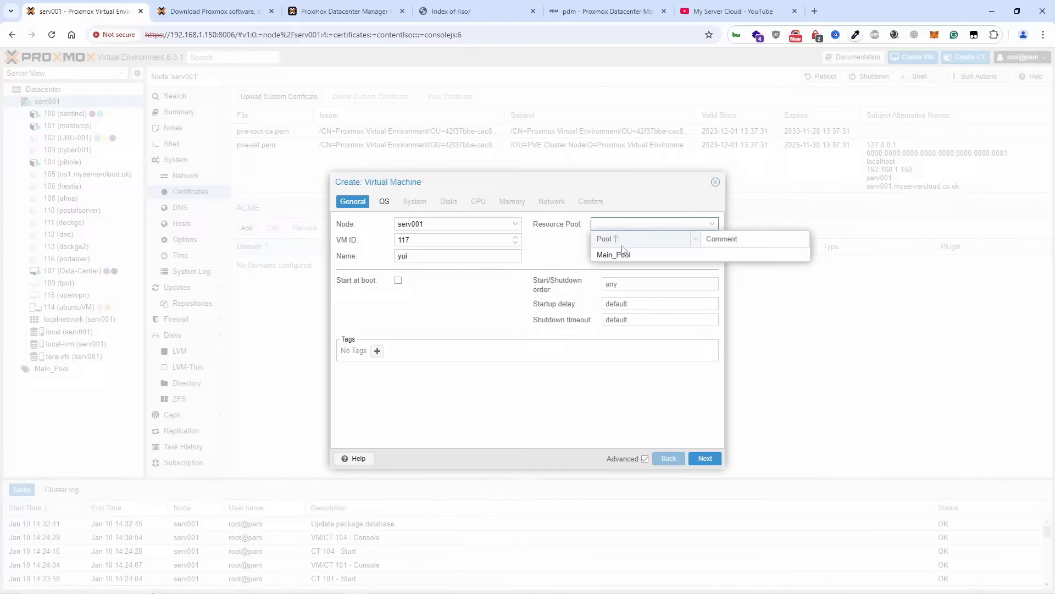
left_click(624, 253)
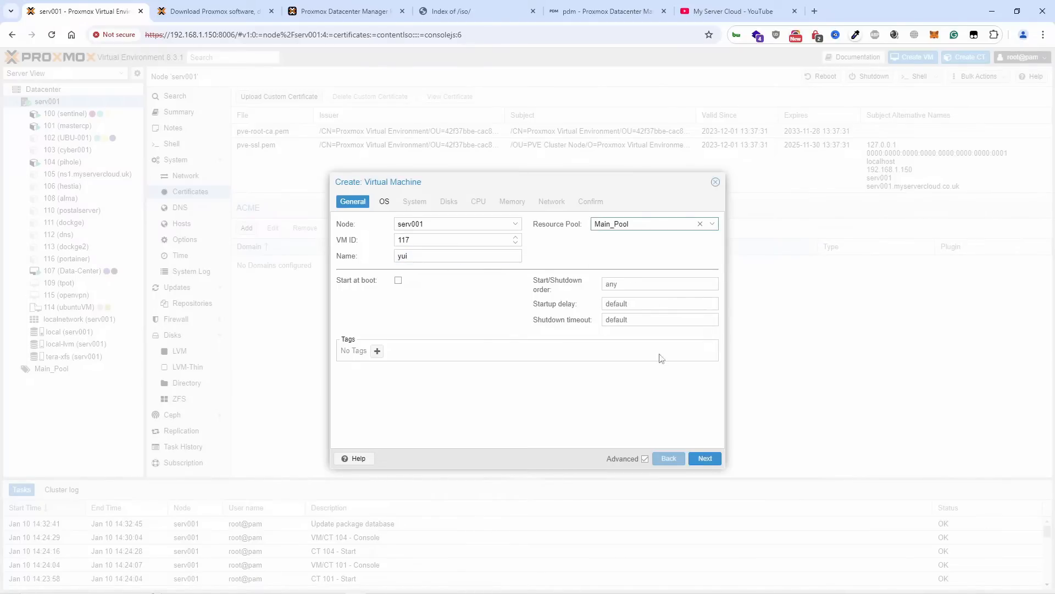
left_click(709, 459)
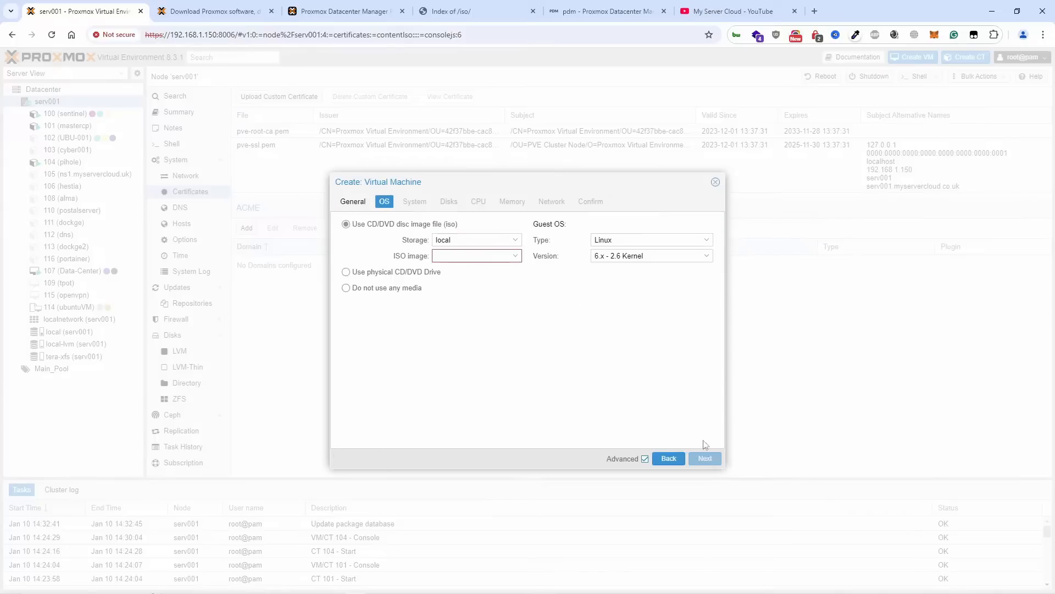
Choose proxmox-datacenter-manager_0.1-ALPHA-1.iso from the local storage as the new virtual machine's installation image
left_click(502, 244)
left_click(452, 351)
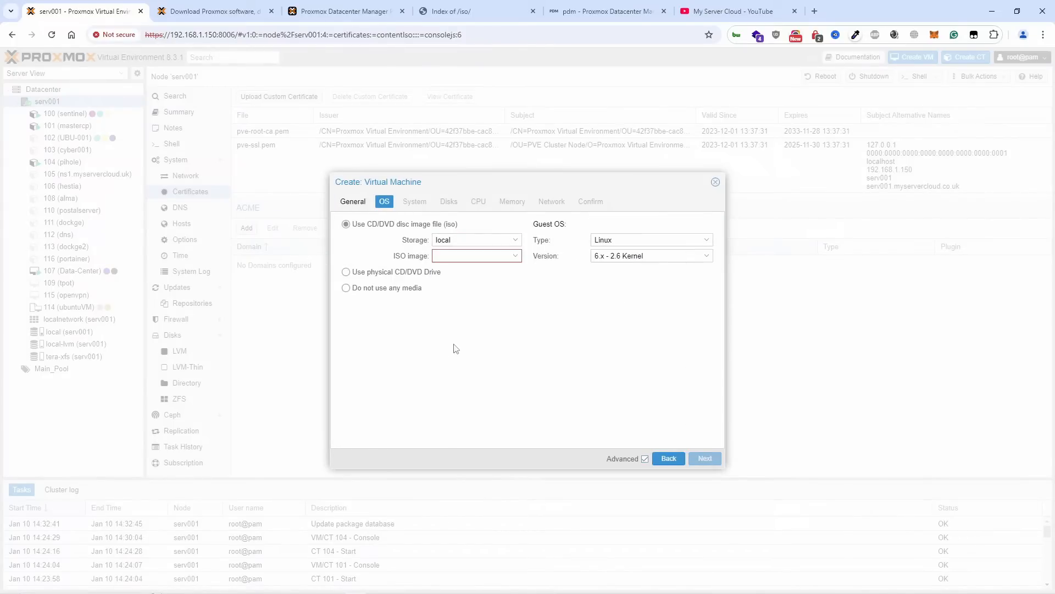
left_click(515, 256)
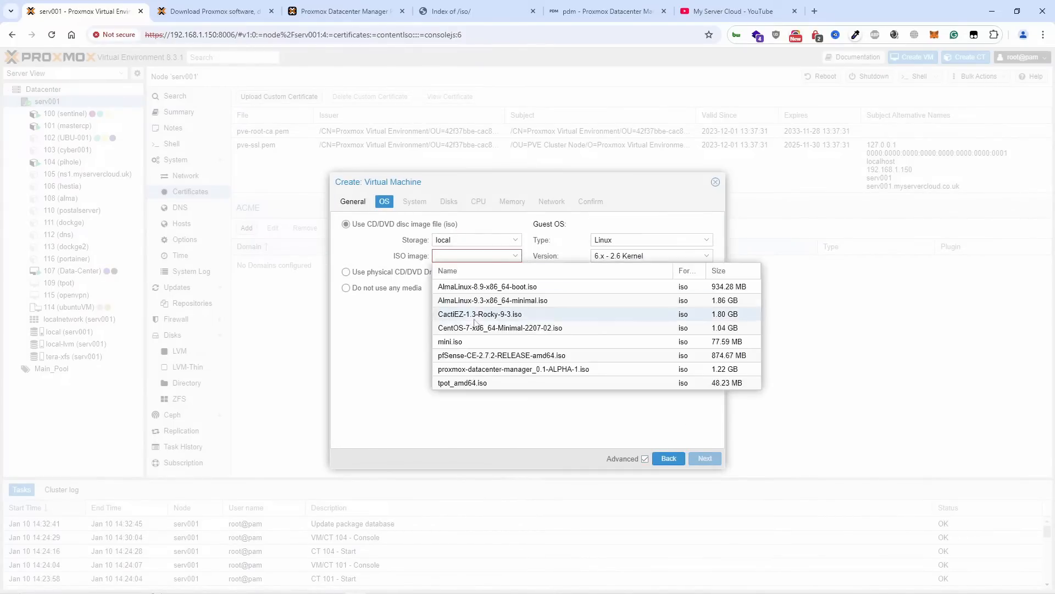
left_click(479, 369)
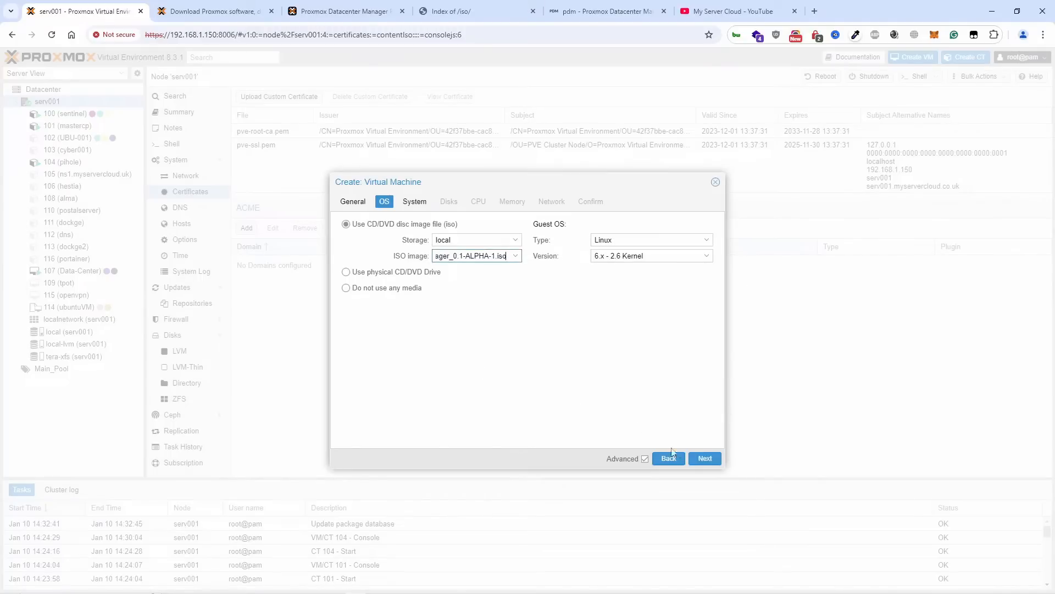
left_click(705, 459)
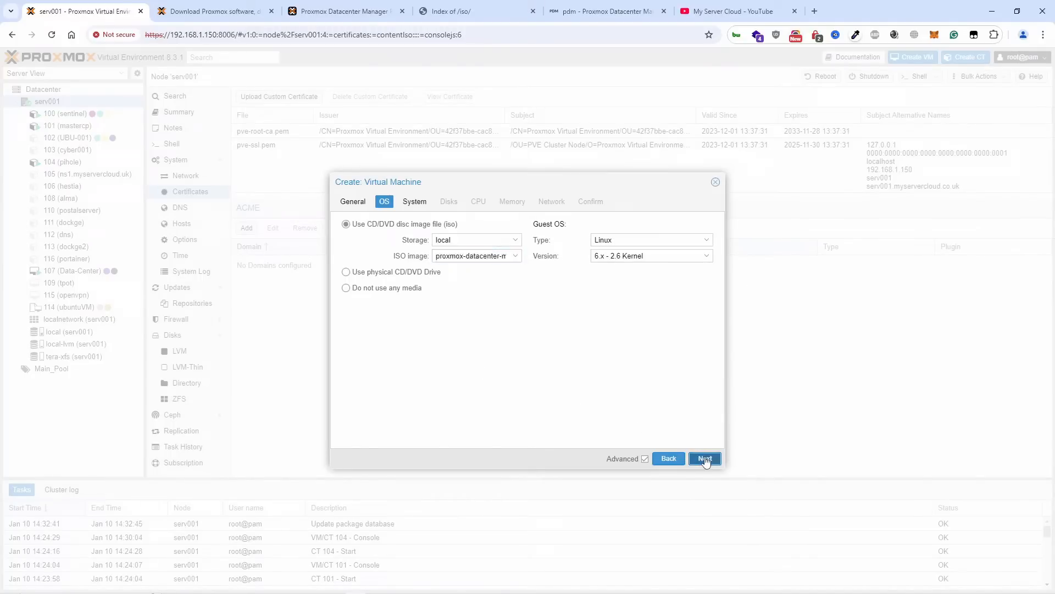
Give the virtual machine 3 CPU cores with default system, disk, memory and network settings, and discard it after reviewing the configuration
left_click(706, 459)
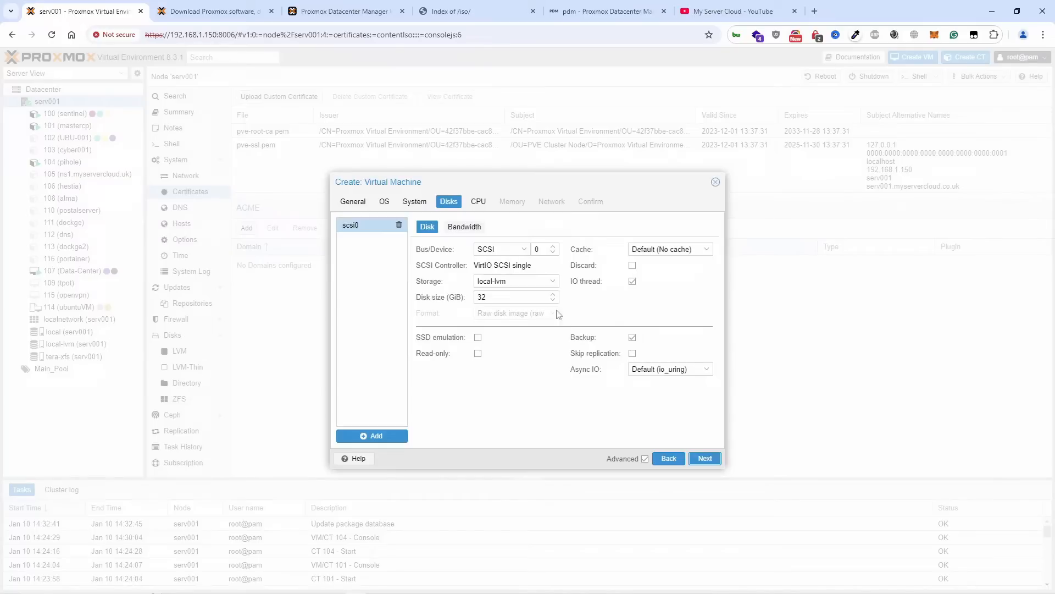
left_click(704, 459)
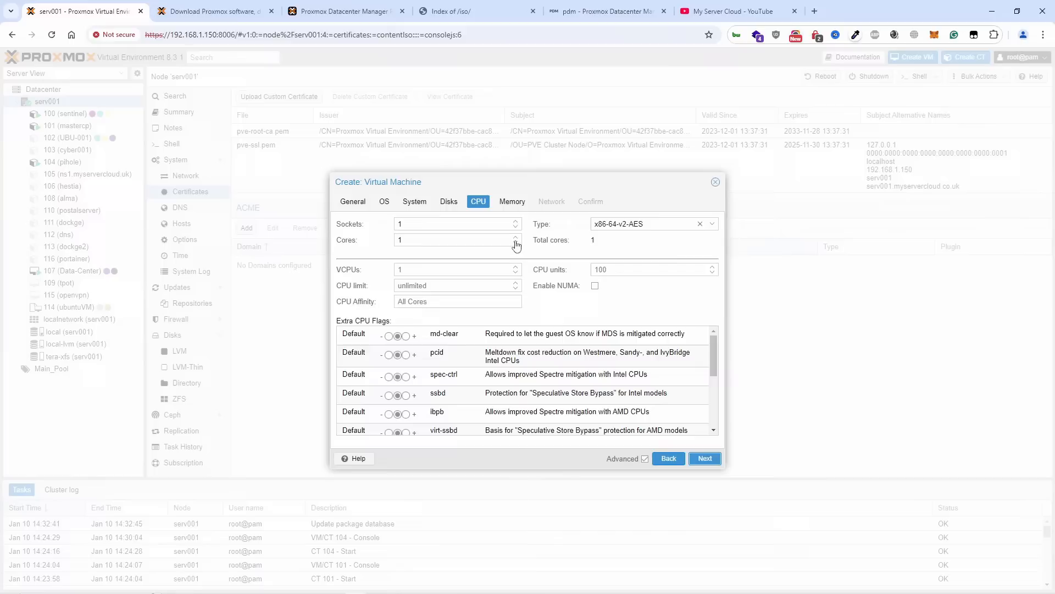
left_click(512, 202)
key("Tab")
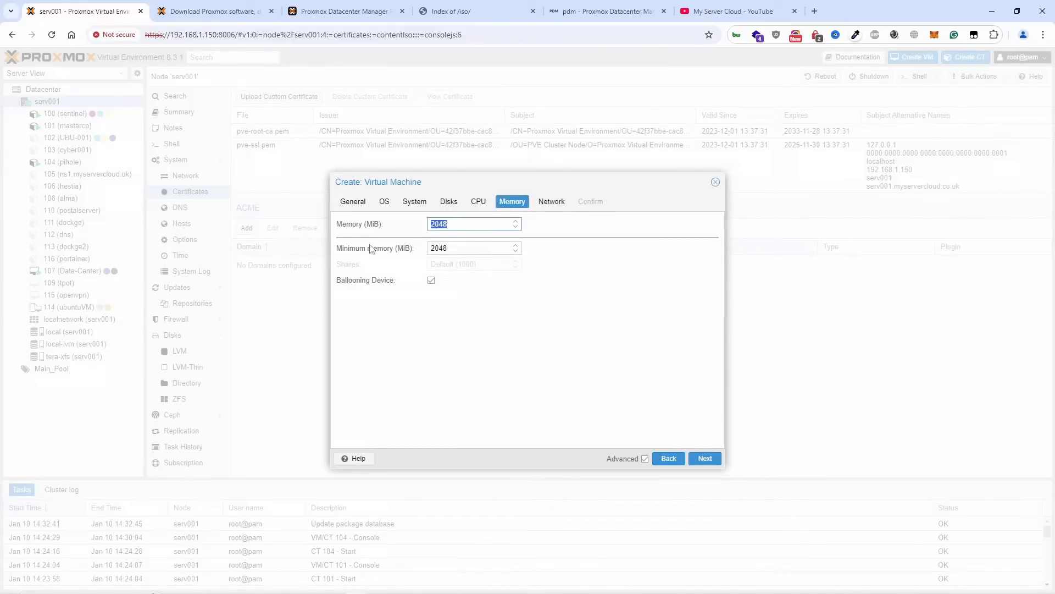
left_click(712, 460)
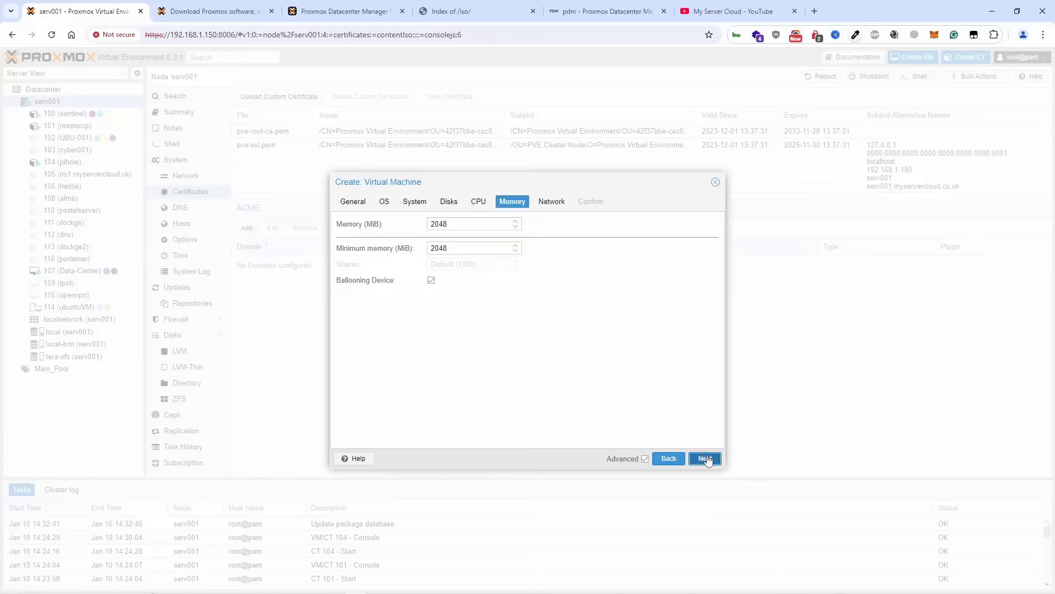
left_click(712, 462)
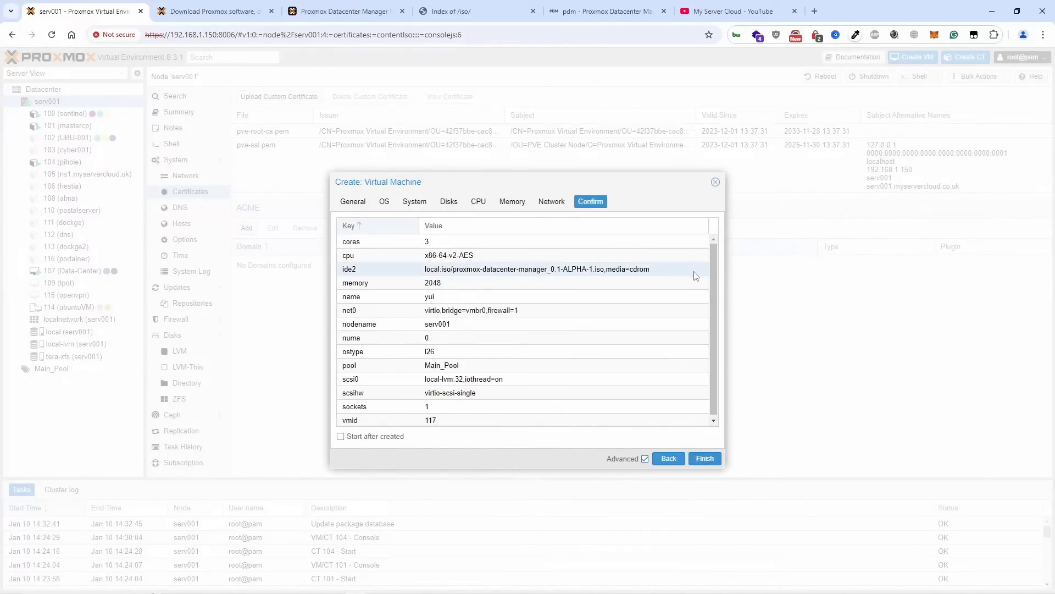
left_click(715, 183)
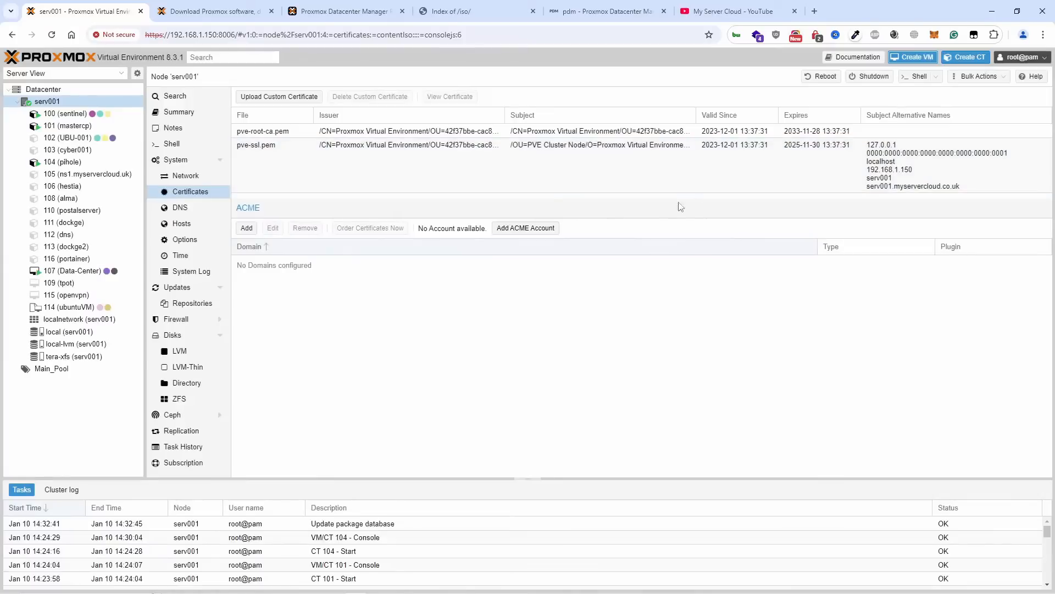
Read the web address in the console of virtual machine 107 (Data-Center), and switch to the Proxmox Datacenter Manager web interface
left_click(73, 272)
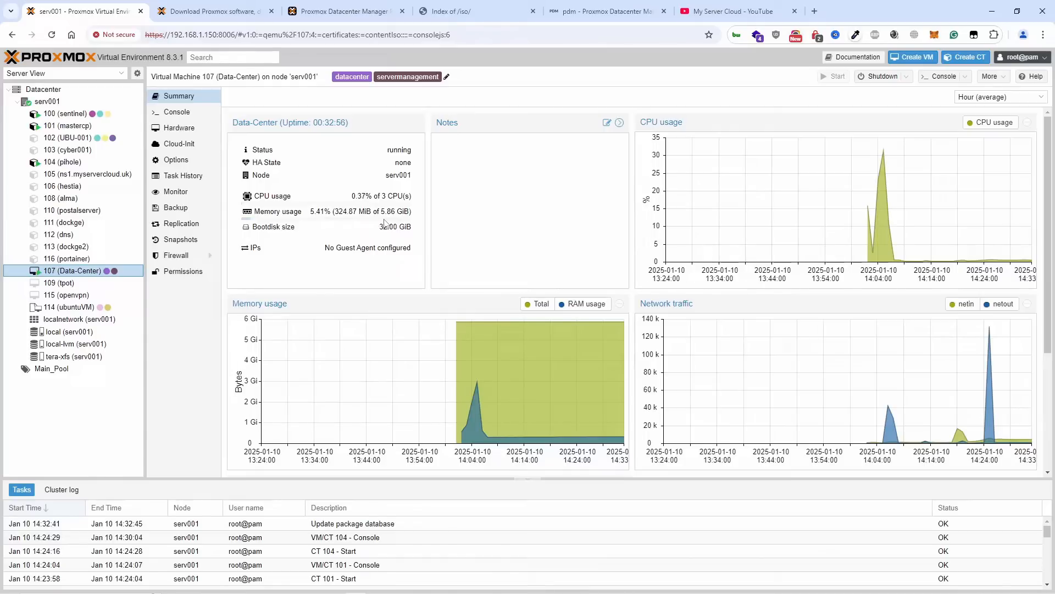
left_click(177, 112)
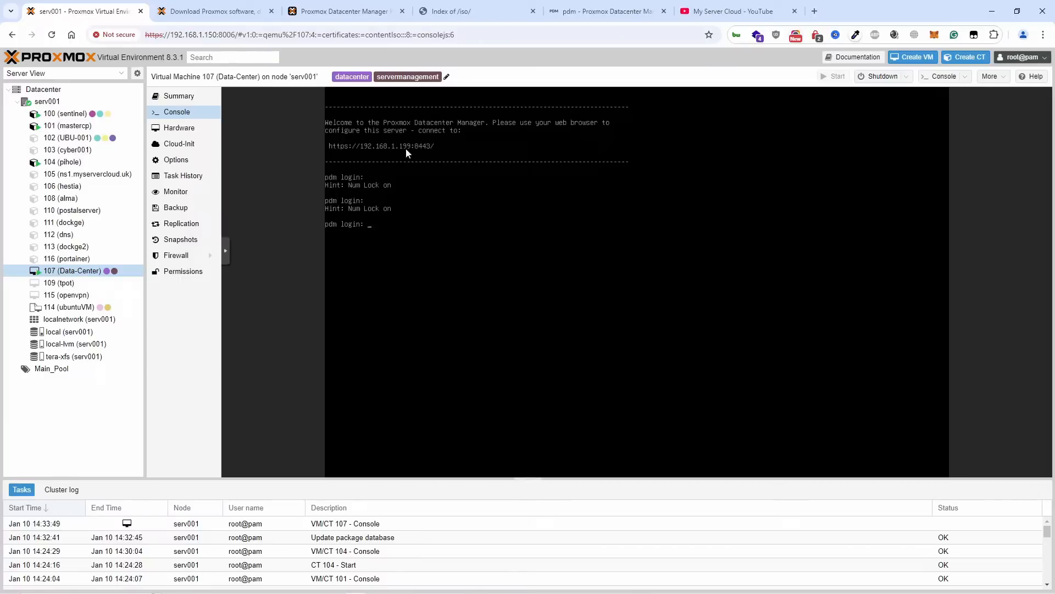
left_click(607, 6)
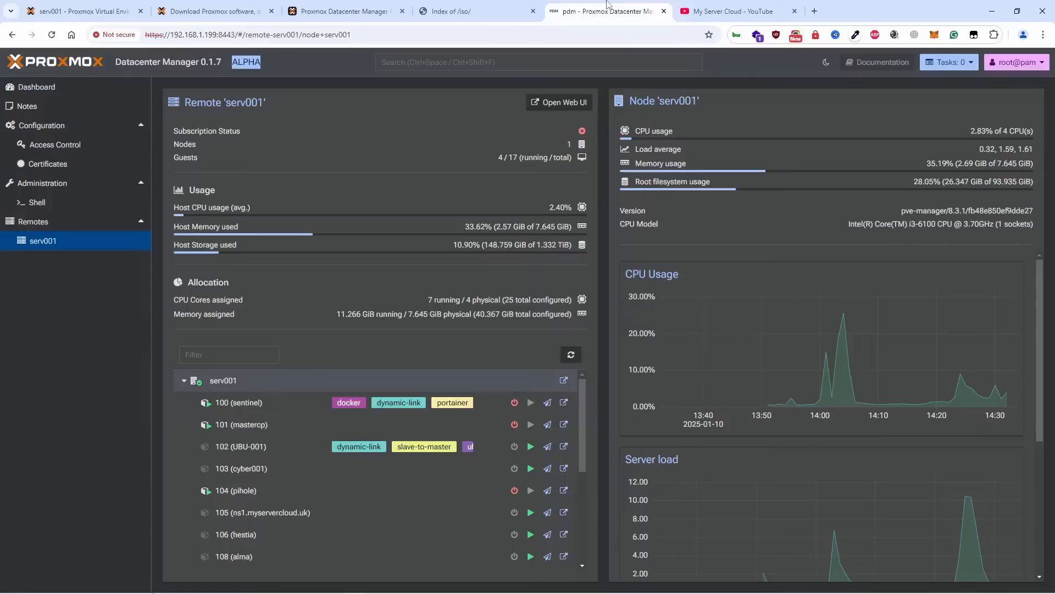
Show the Proxmox Datacenter Manager dashboard with its overview of remotes, nodes and guests
left_click(69, 61)
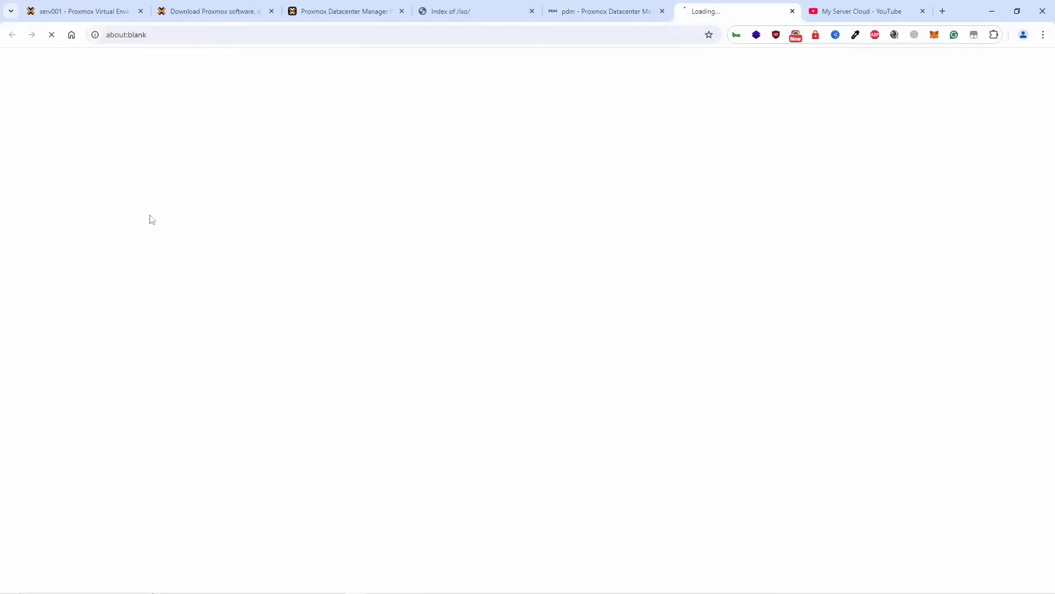
key("ctrl+w")
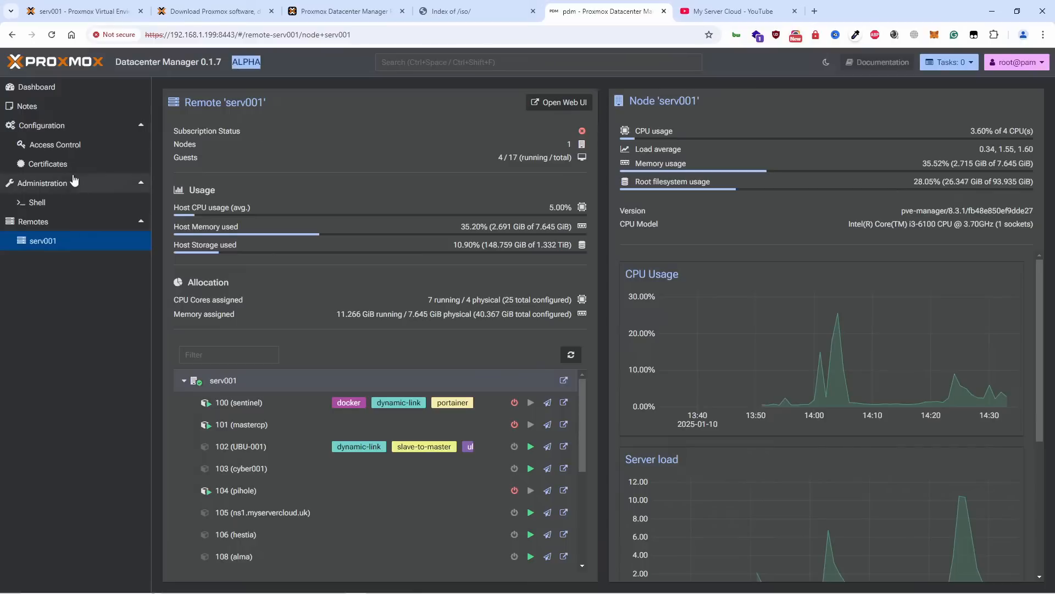
left_click(52, 87)
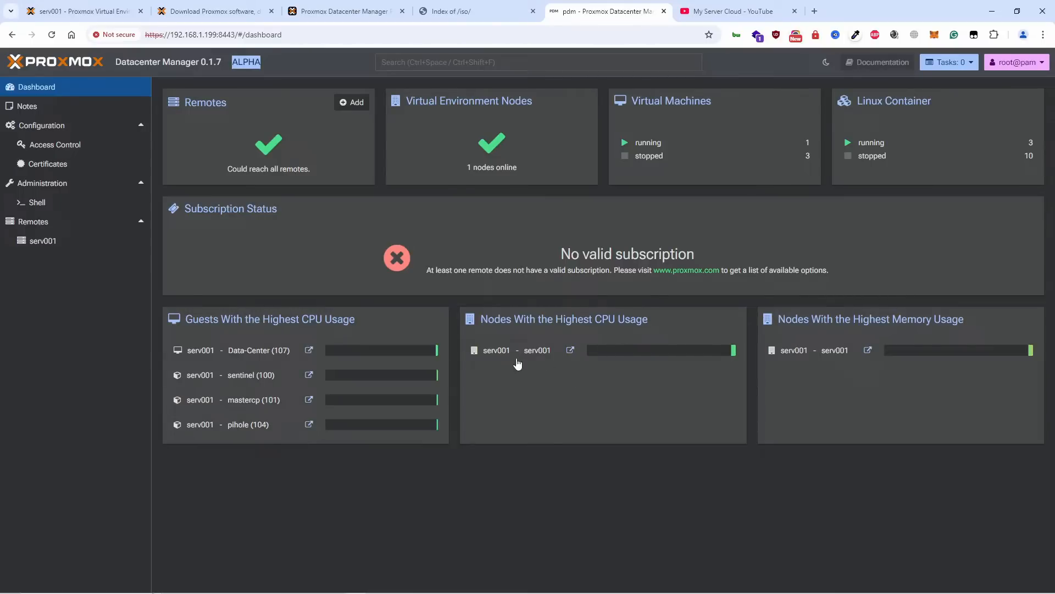
Show the serv001 node in Proxmox Virtual Environment, and return to the Datacenter Manager dashboard
left_click(82, 11)
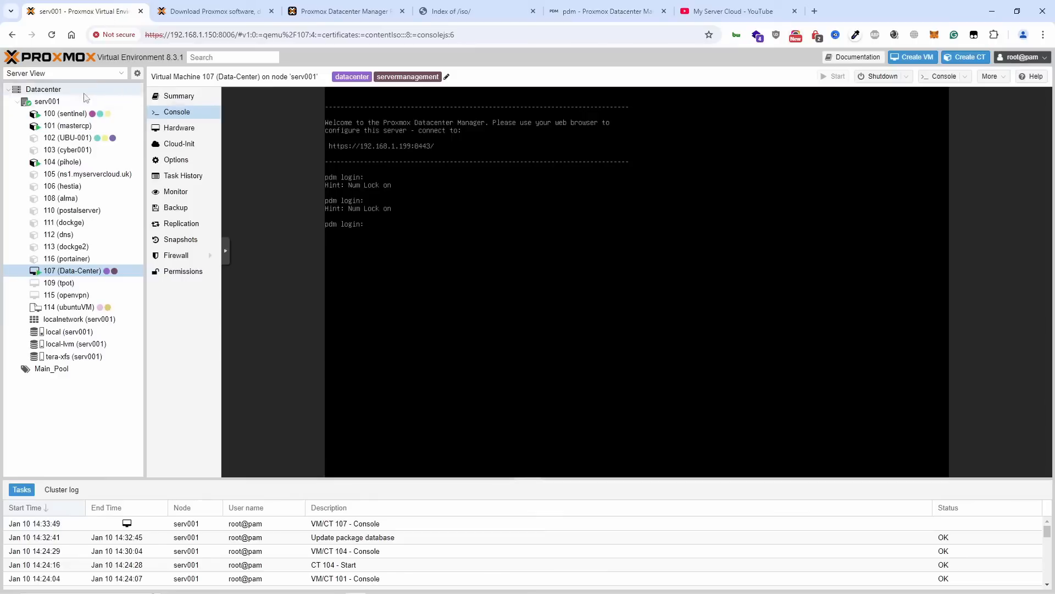
left_click(47, 101)
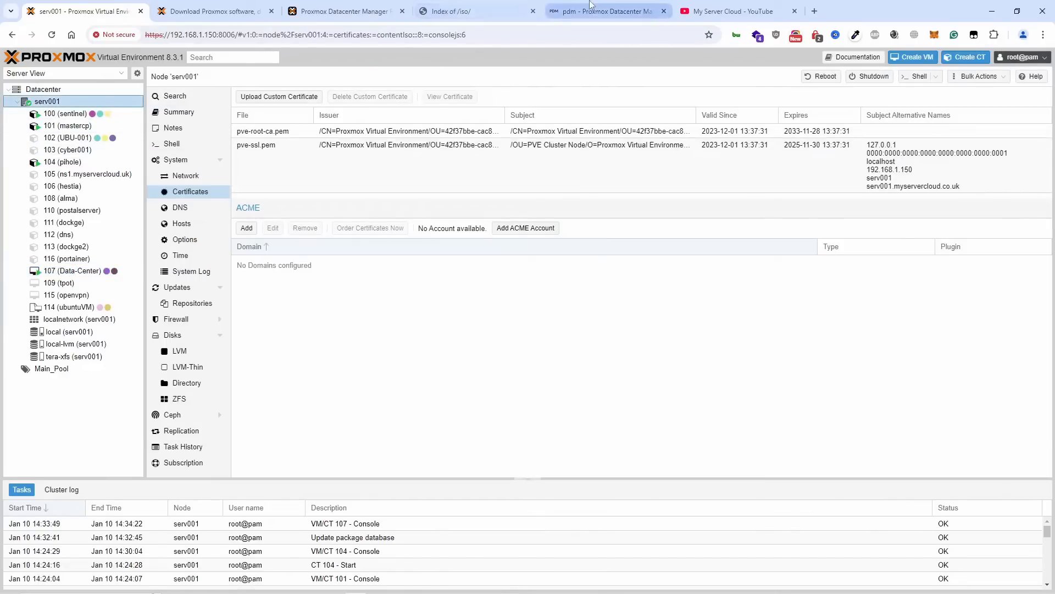
left_click(604, 11)
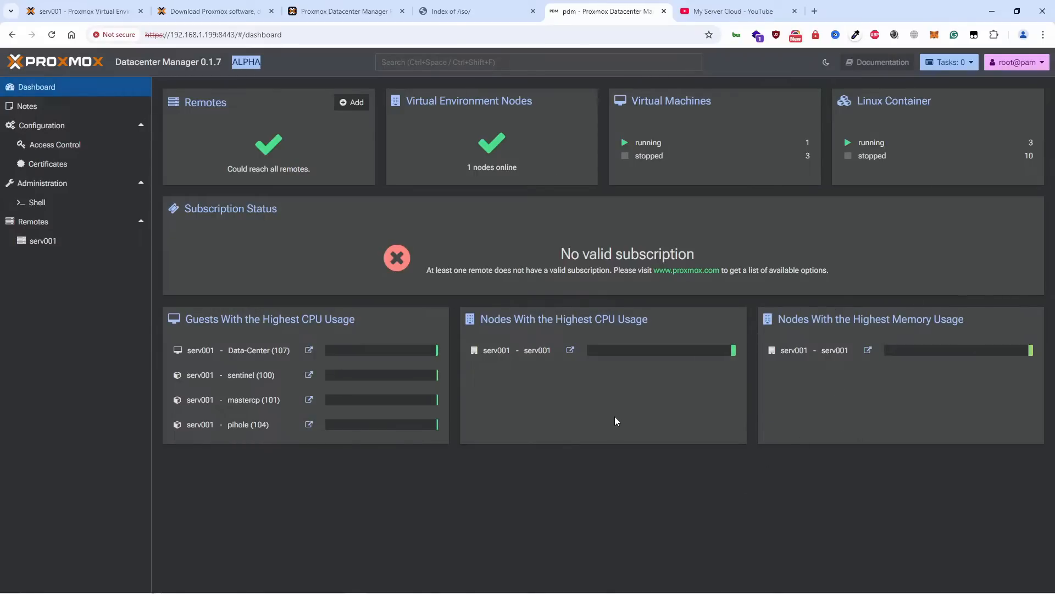
Examine the guests and usage graphs of the serv001 remote, and visit its own web UI from there before closing it
left_click(27, 244)
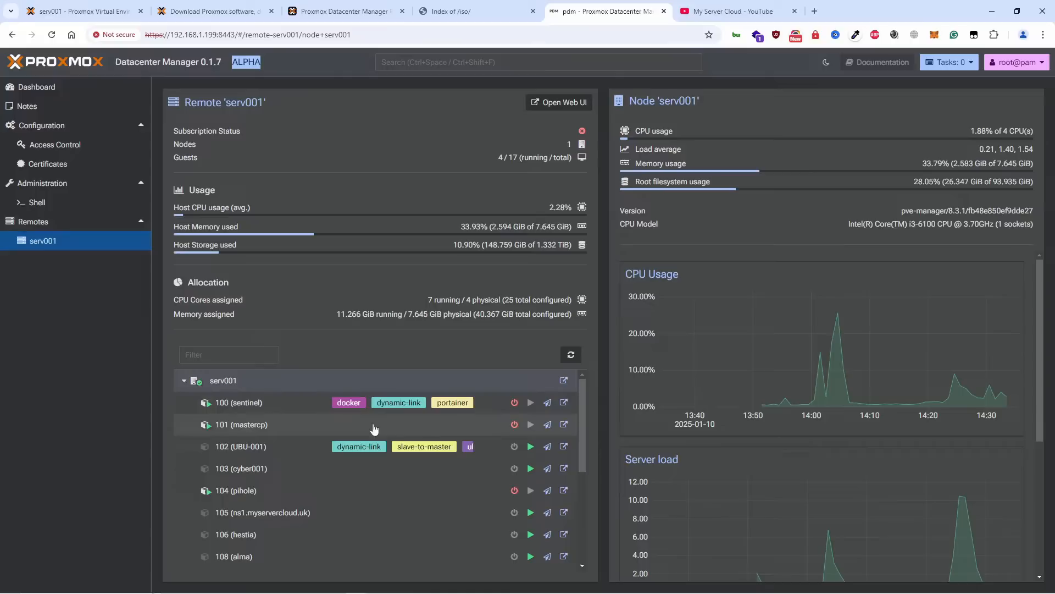
scroll(374, 434, "down", 5)
scroll(424, 460, "up", 5)
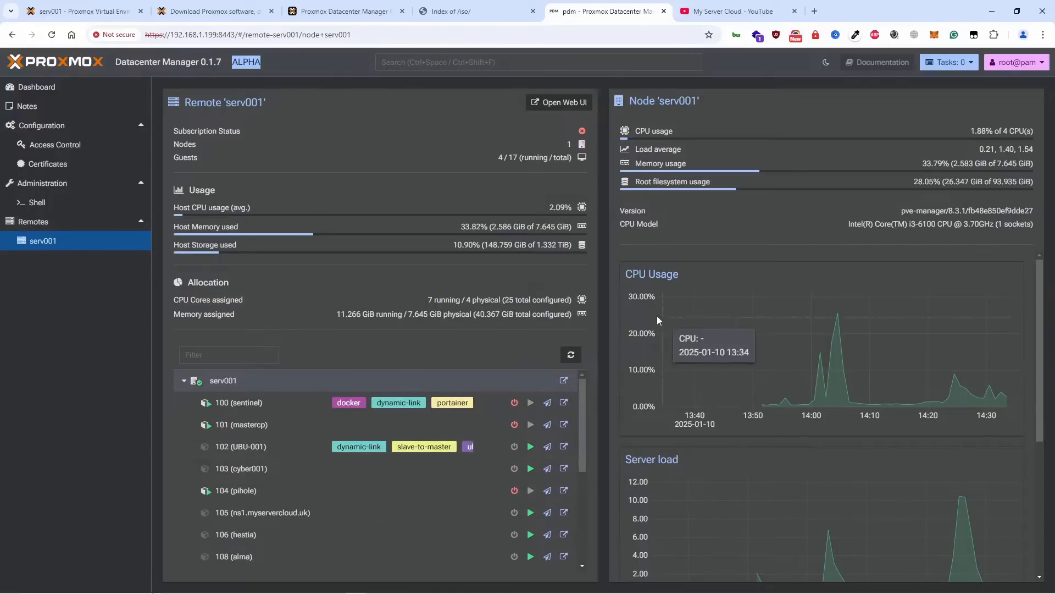
scroll(677, 372, "down", 3)
scroll(681, 393, "up", 3)
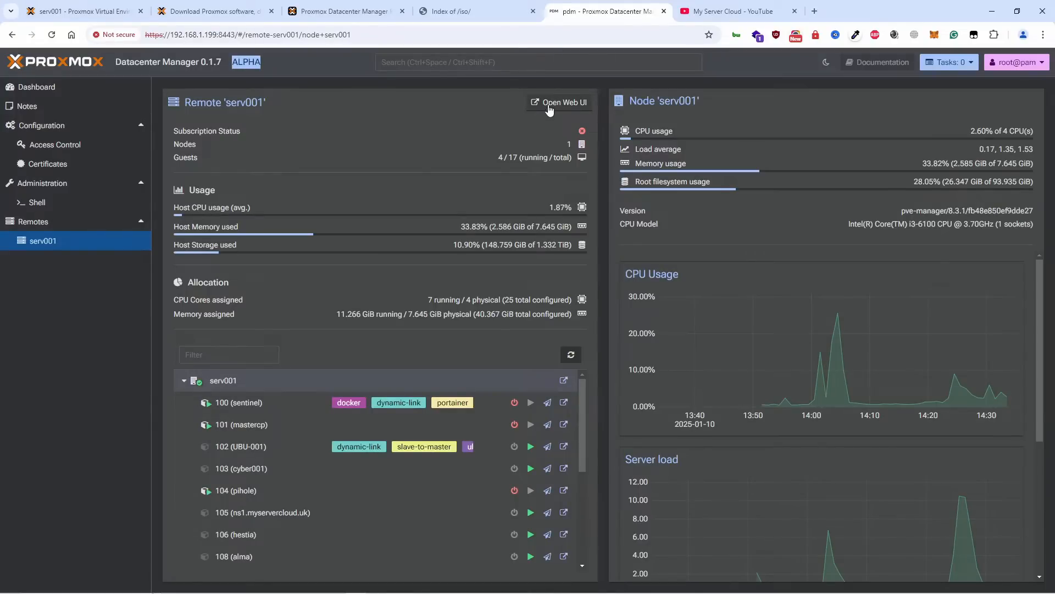
left_click(547, 109)
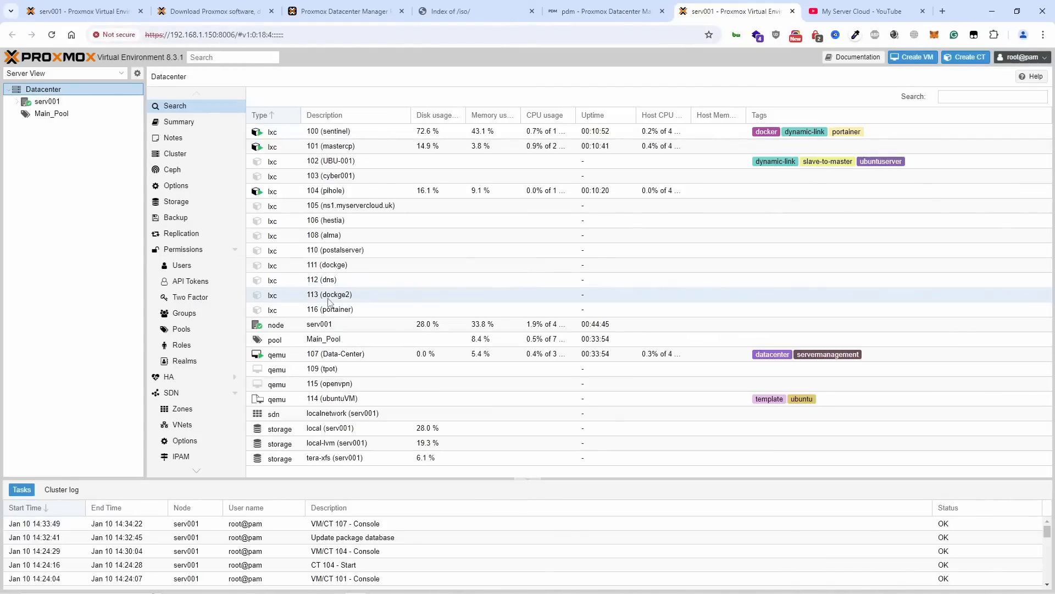
left_click(793, 11)
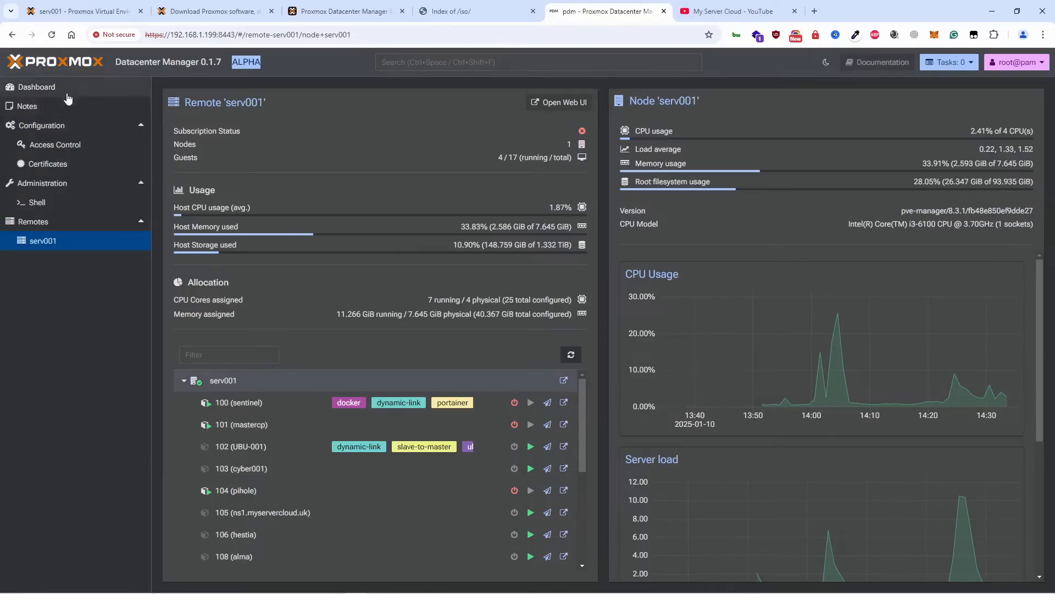
View the Add Remote form from the dashboard's Remotes overview, and close it without adding a server
left_click(63, 89)
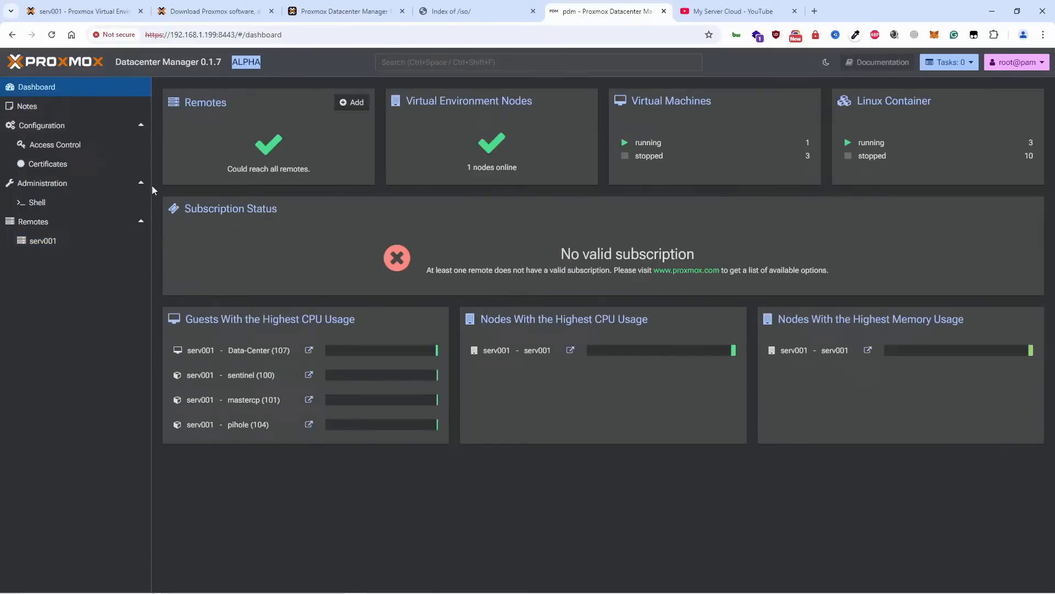
left_click(347, 107)
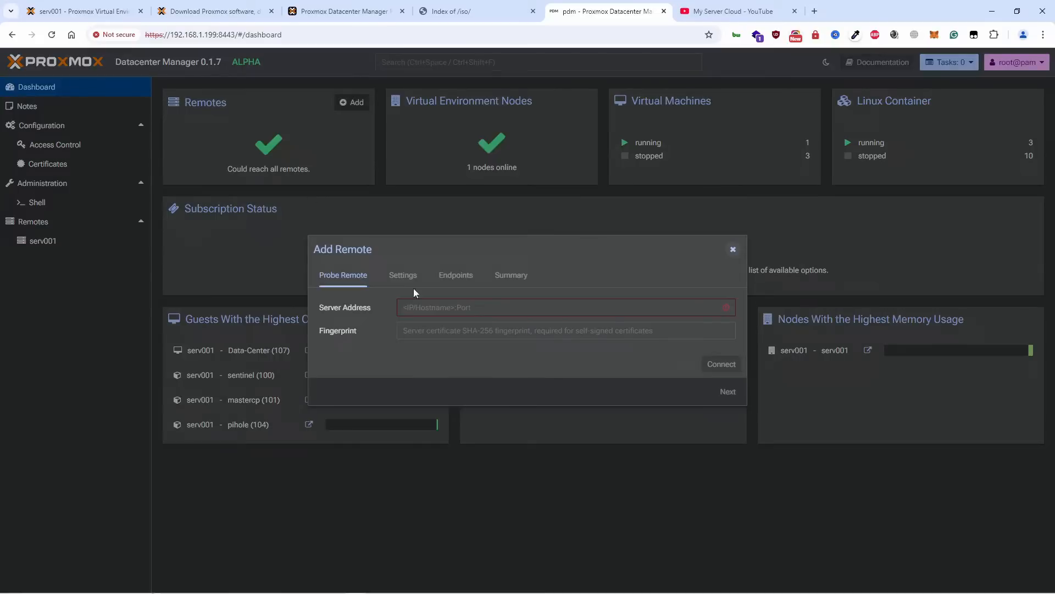
left_click(733, 249)
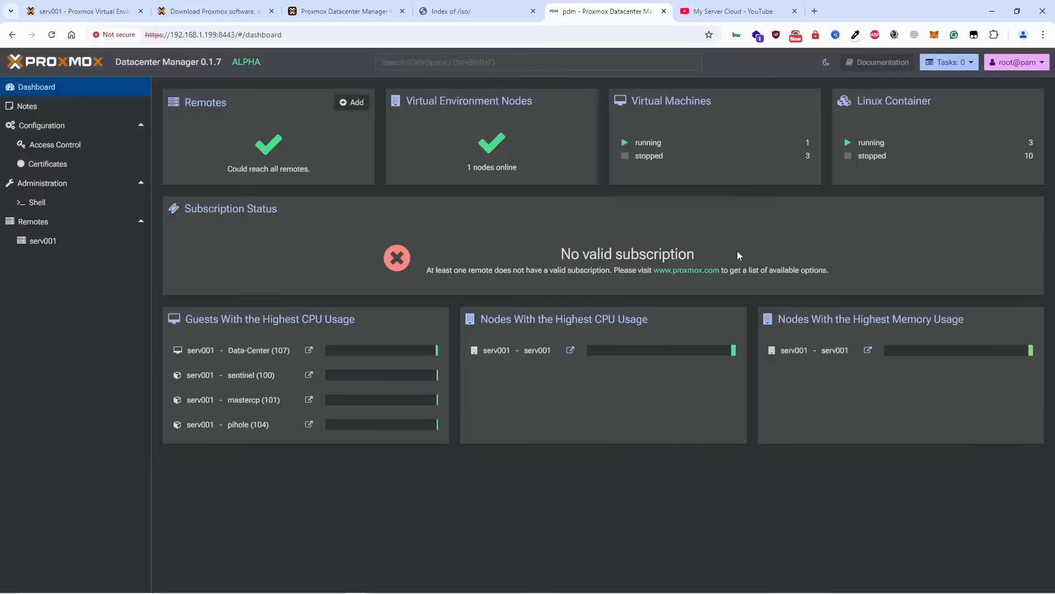
List the configured remotes and select the serv001 entry
left_click(57, 223)
left_click(191, 138)
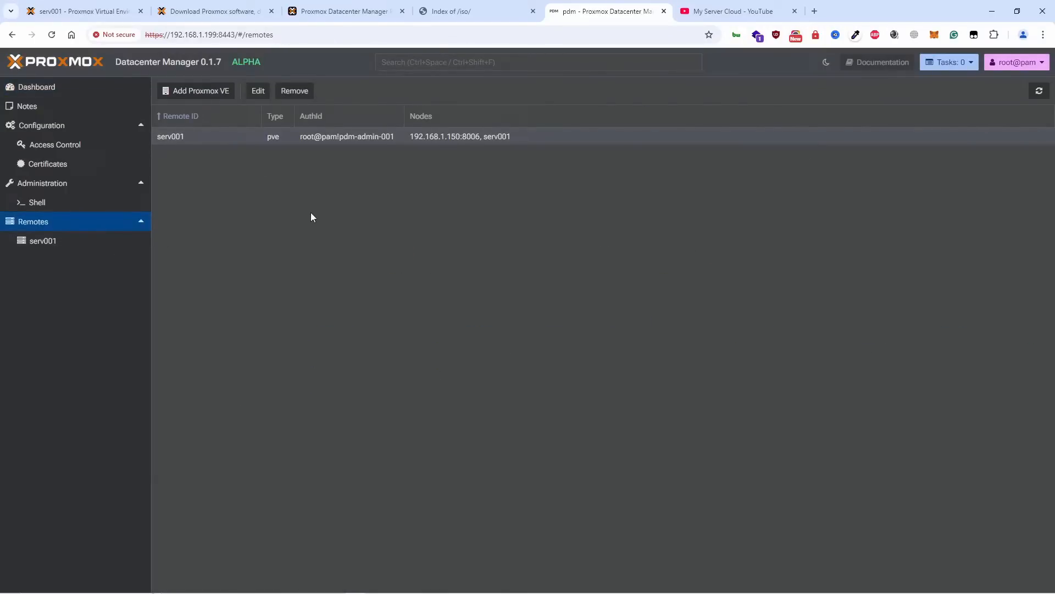
Return to the dashboard, view the Add Remote form again, and close it without adding a server
left_click(47, 228)
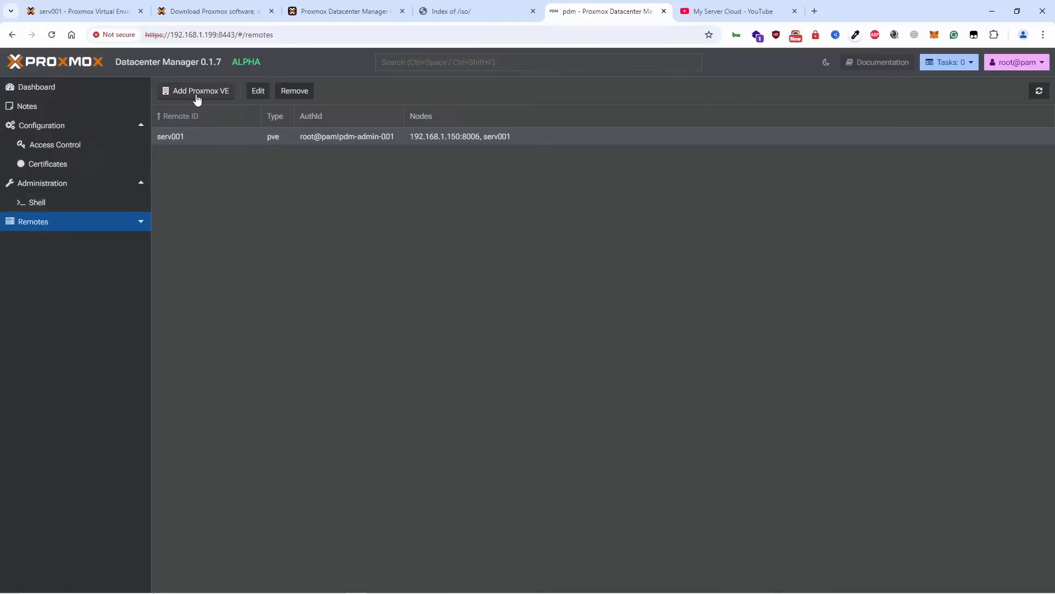
left_click(66, 91)
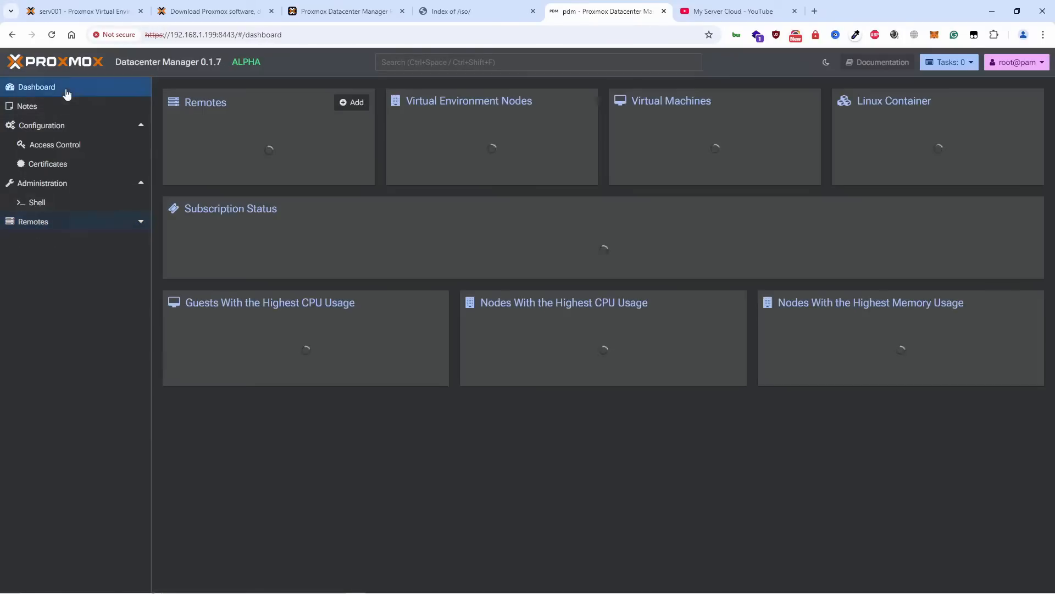
left_click(346, 102)
left_click(733, 250)
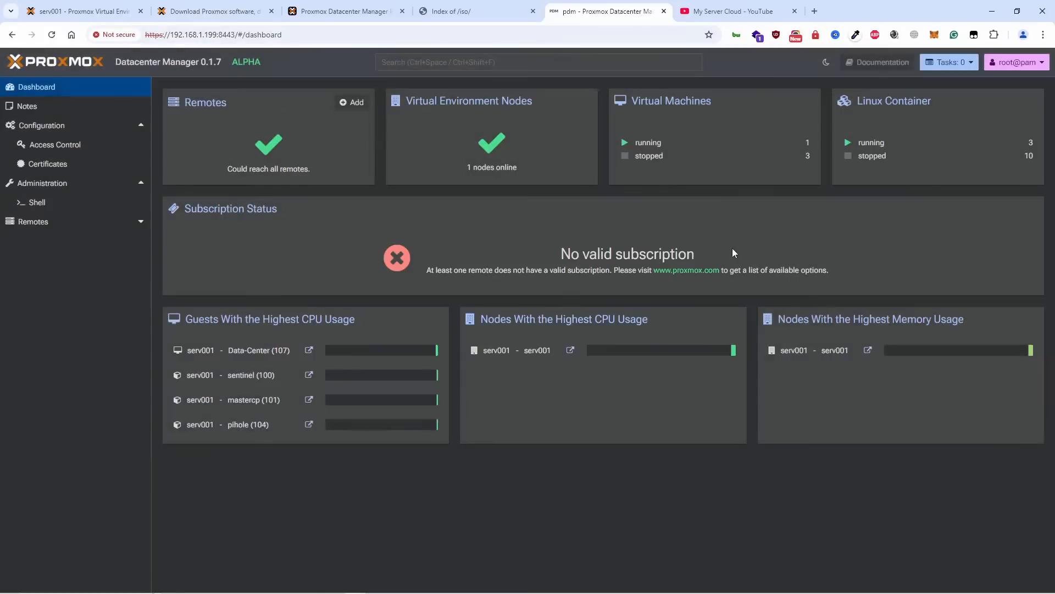
Remove the serv001 remote from the configured remotes in Datacenter Manager
left_click(37, 224)
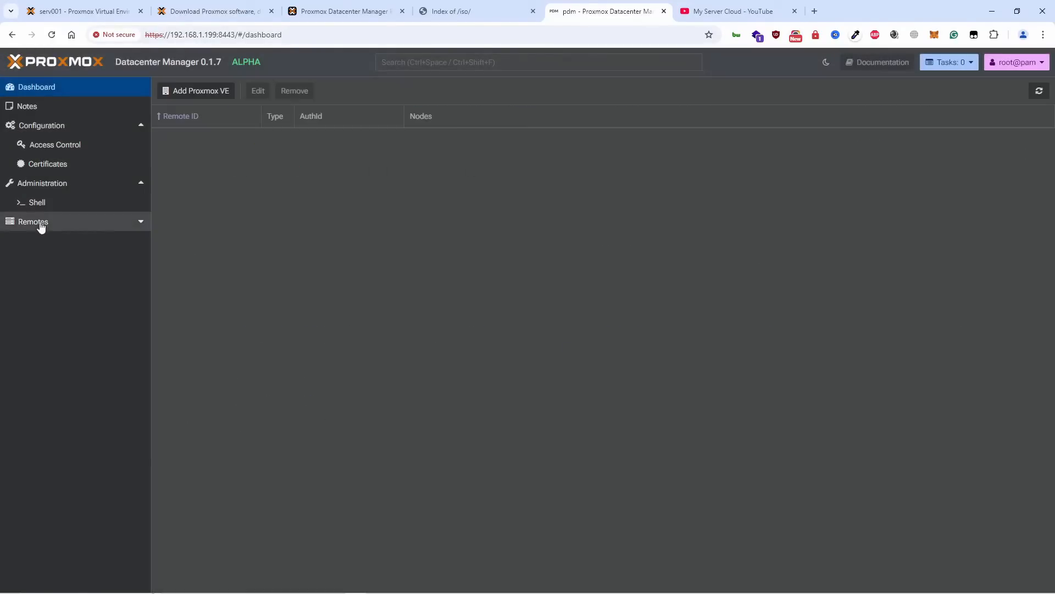
left_click(195, 136)
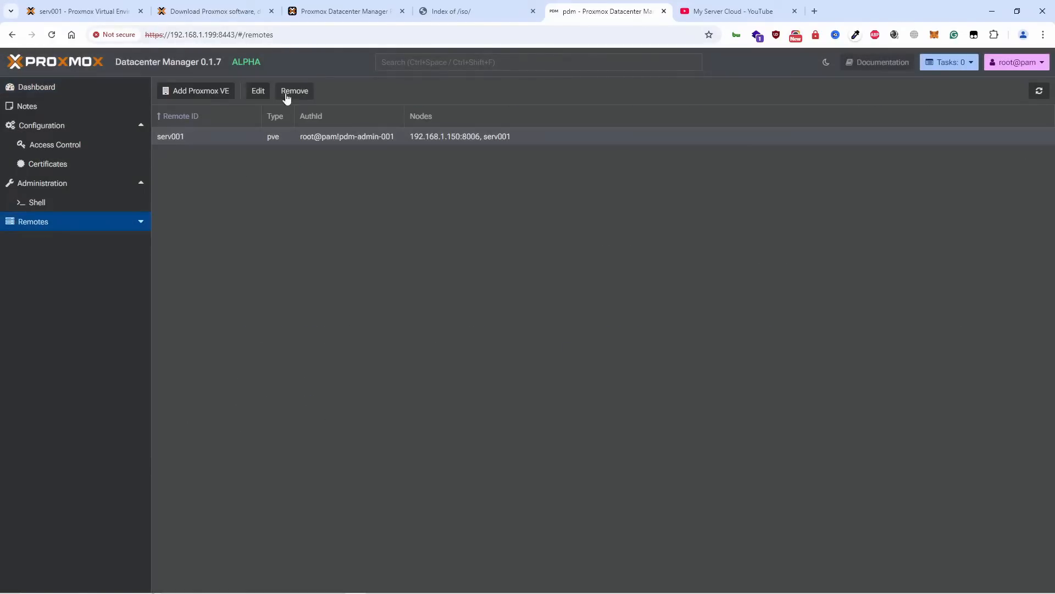
left_click(293, 93)
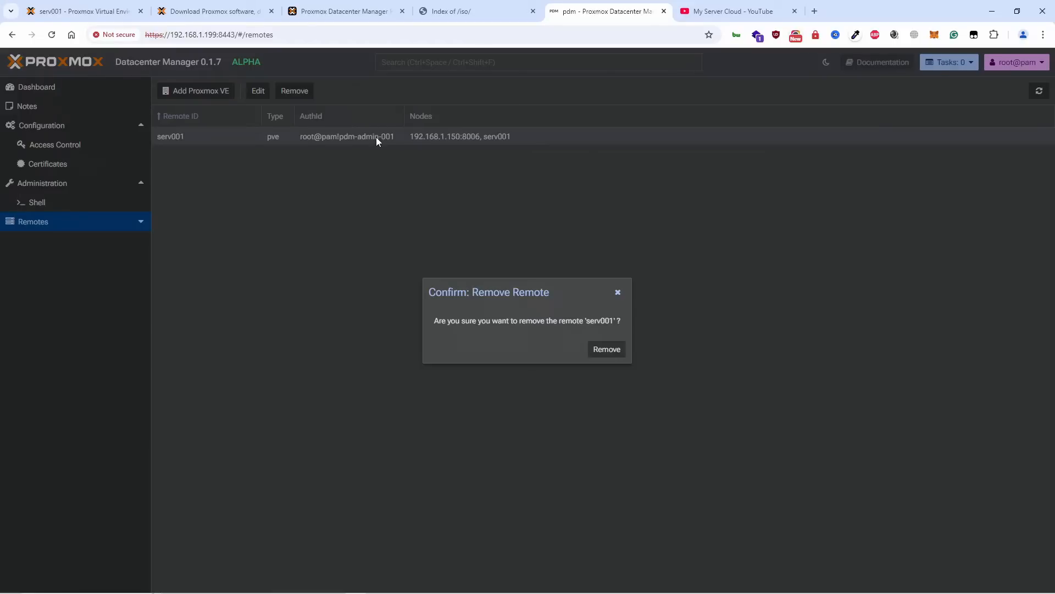
left_click(598, 351)
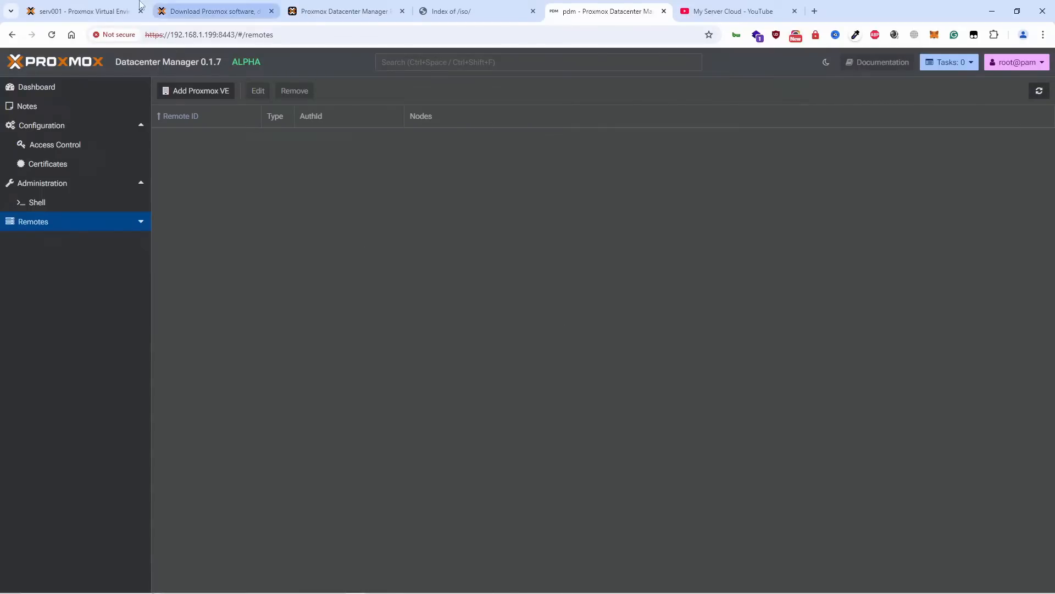
In Proxmox Virtual Environment, examine the Datacenter's two-factor entries and API tokens
left_click(107, 11)
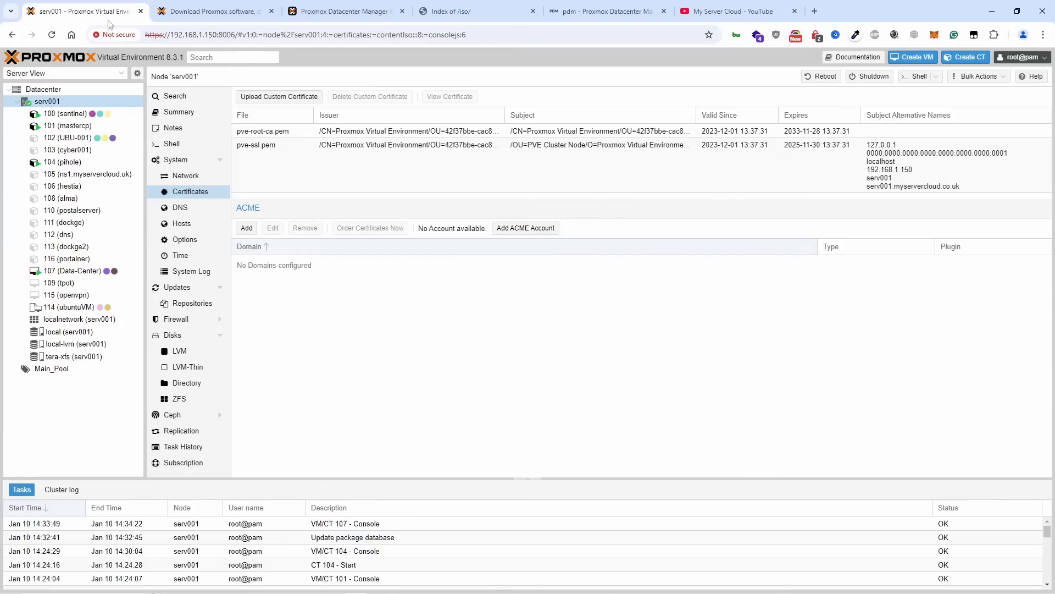
left_click(74, 90)
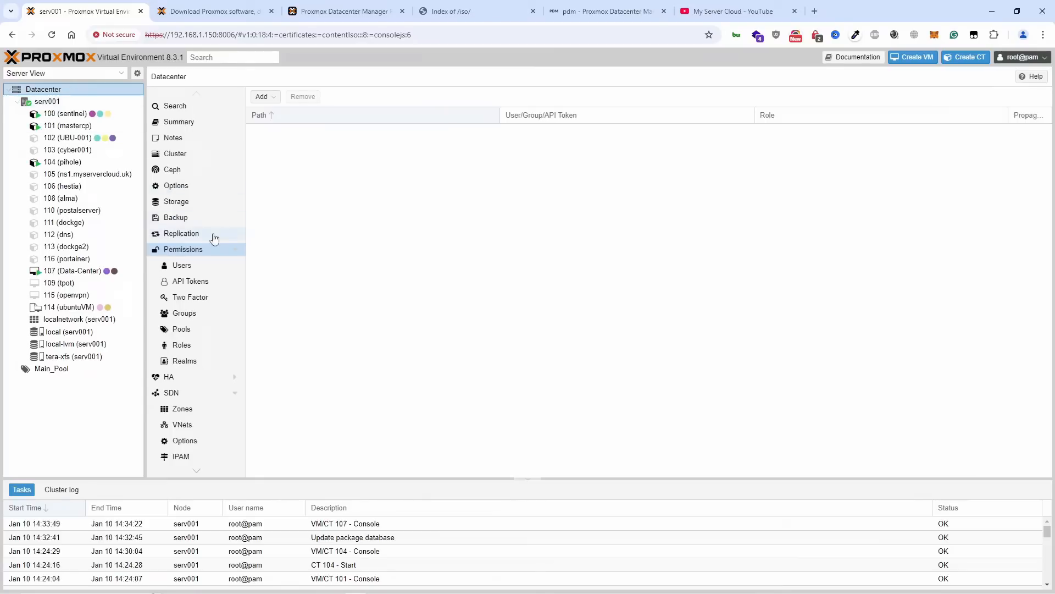
left_click(194, 297)
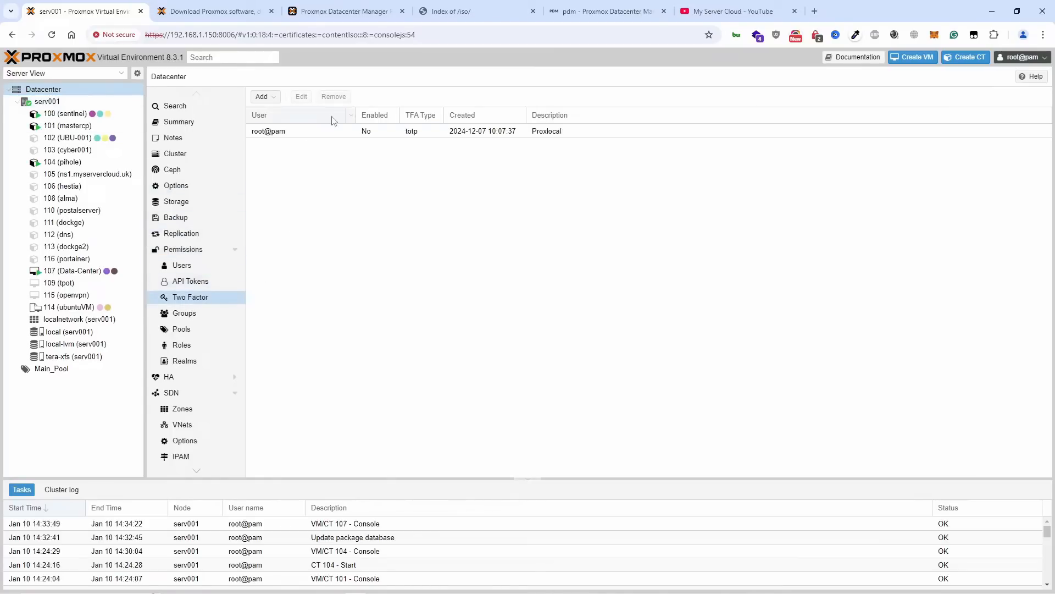
left_click(320, 132)
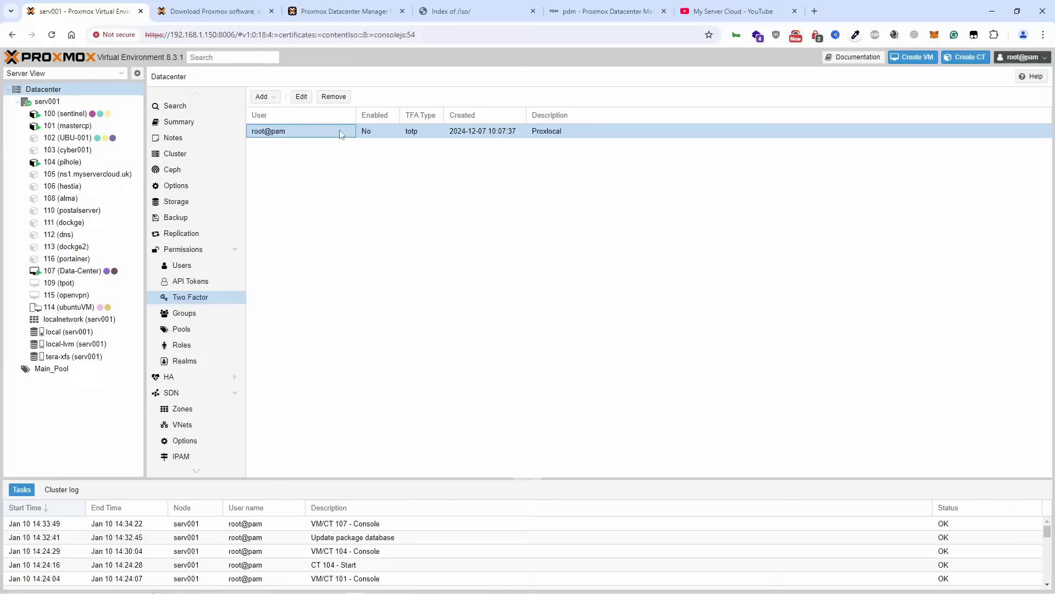
left_click(210, 287)
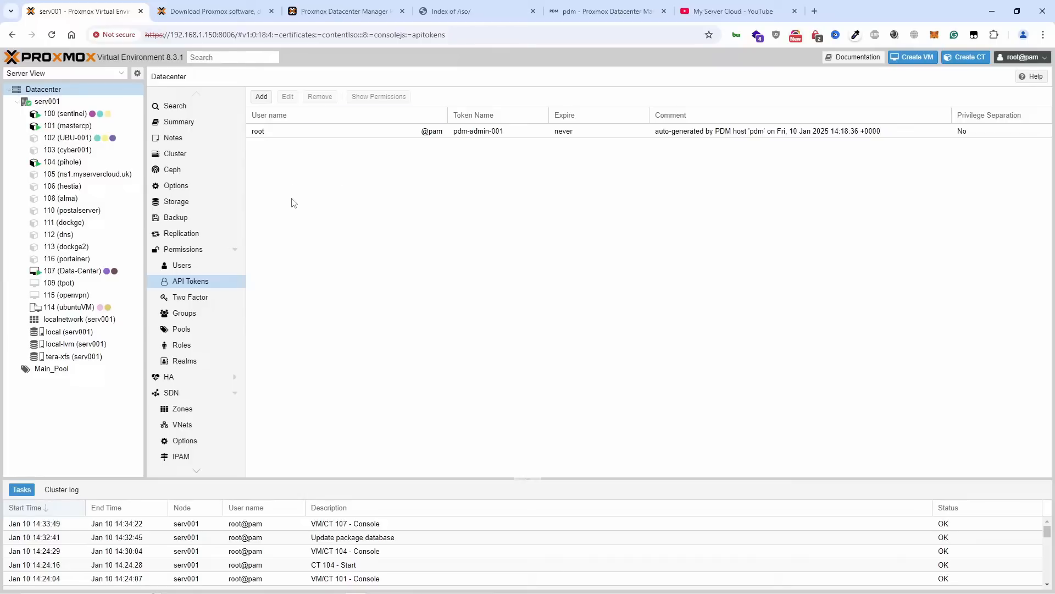
Start adding a Proxmox VE remote in Datacenter Manager, with server address 192.168.1.150:8006 copied from the Proxmox VE page's URL
left_click(558, 6)
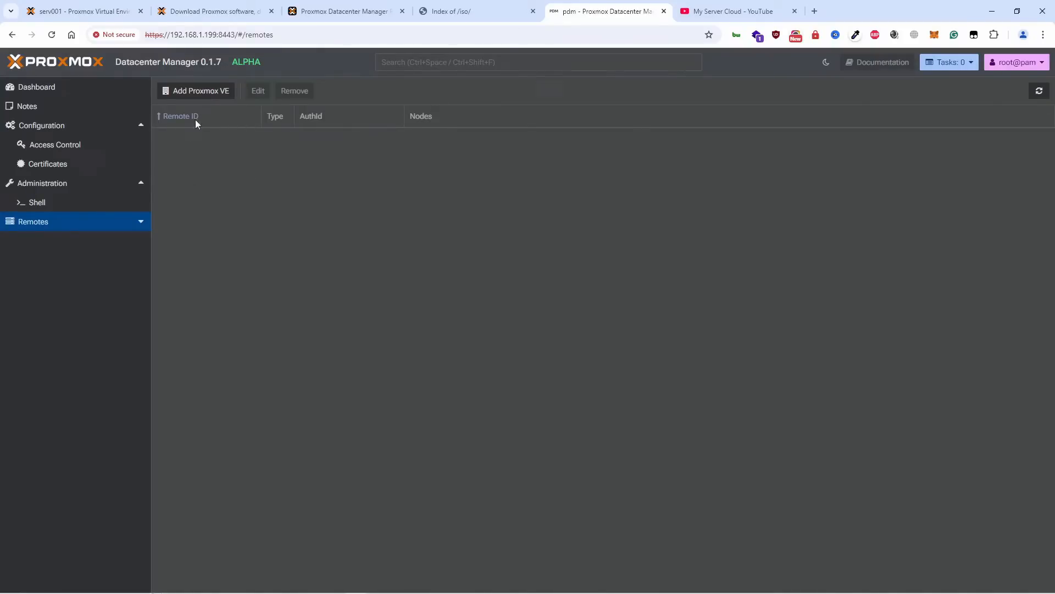
left_click(198, 90)
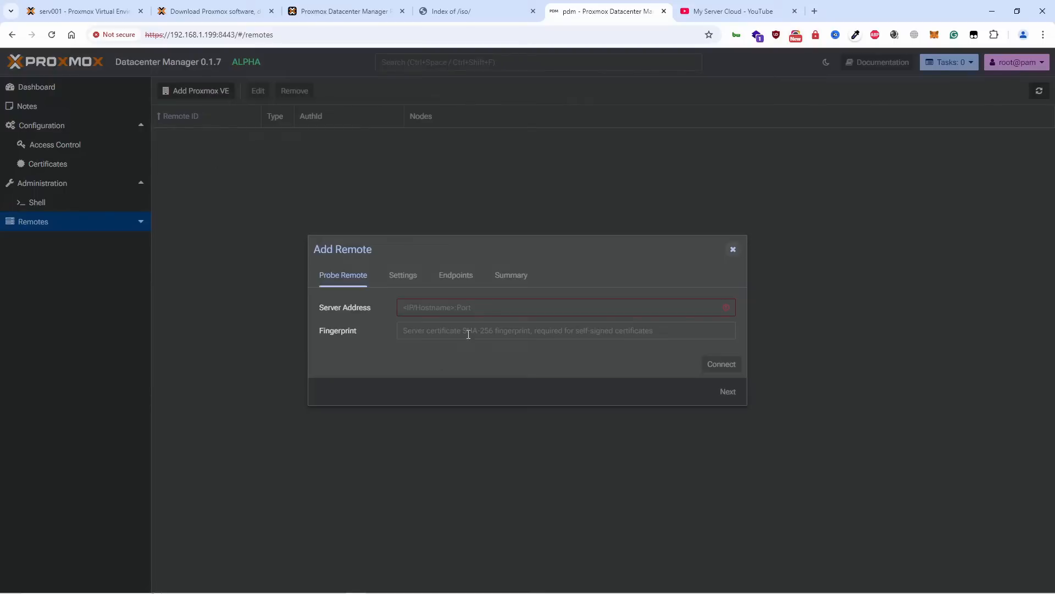
left_click(470, 304)
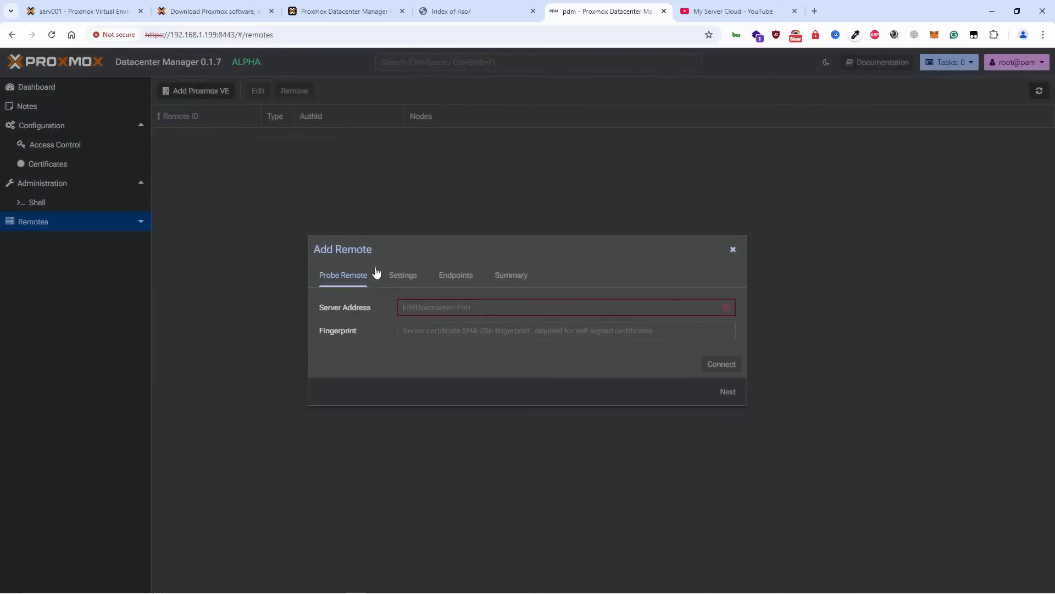
left_click(88, 11)
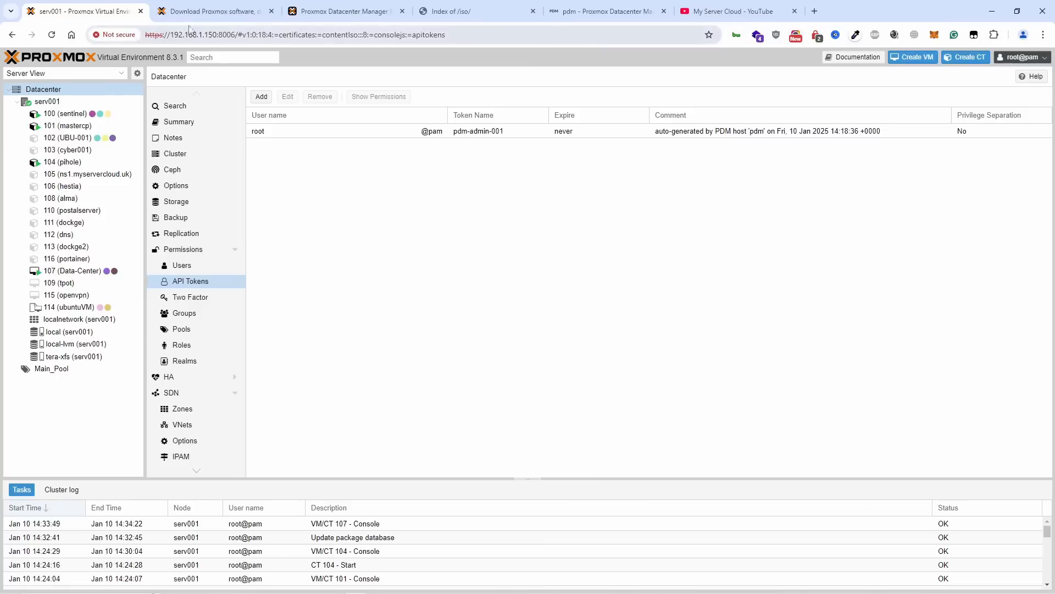
left_click_drag(169, 36, 232, 31)
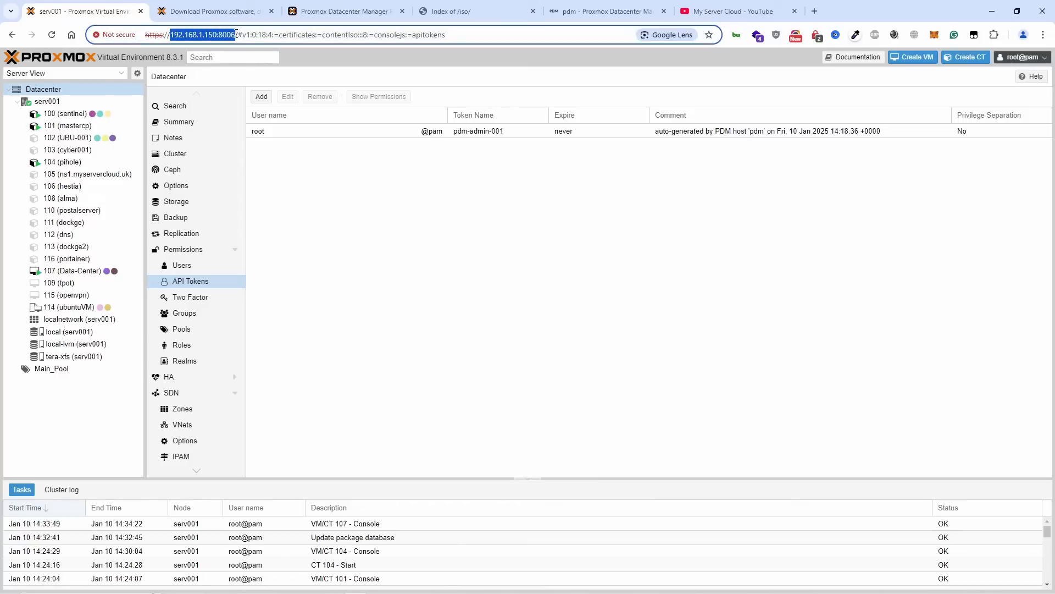
right_click(227, 36)
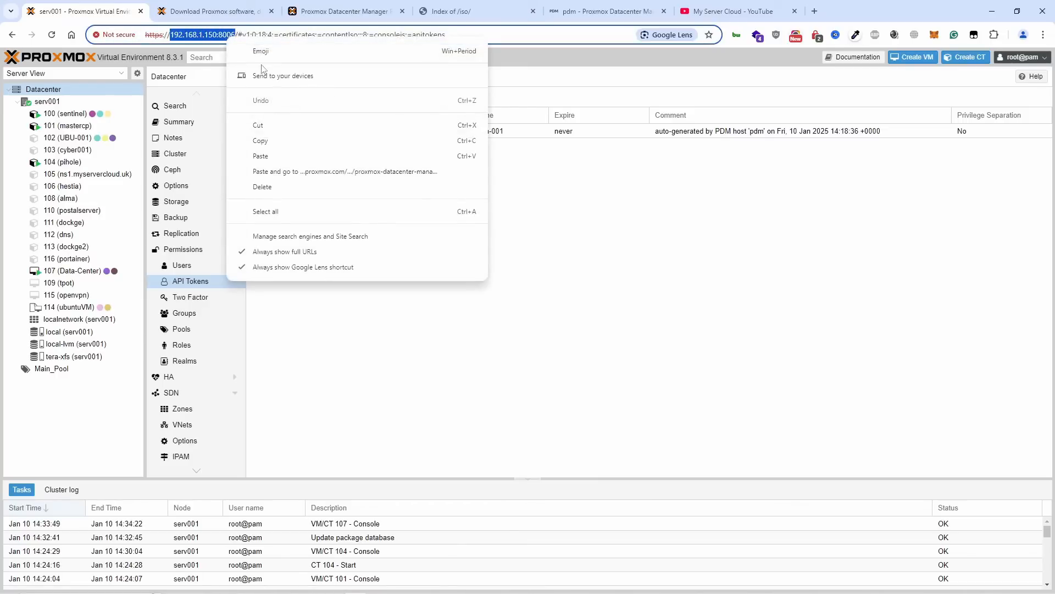
left_click(278, 144)
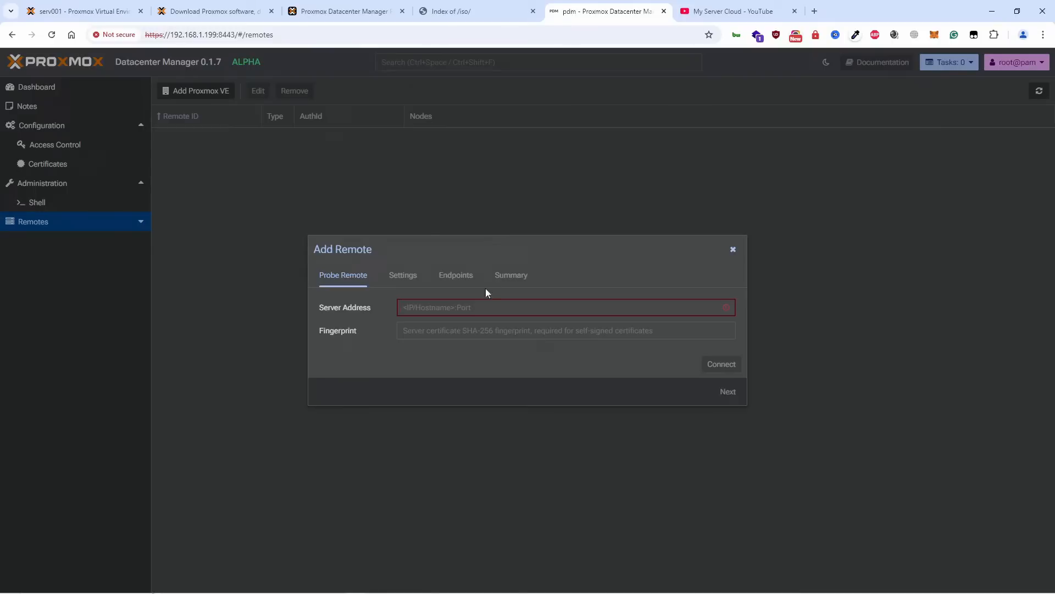
right_click(476, 307)
left_click(558, 146)
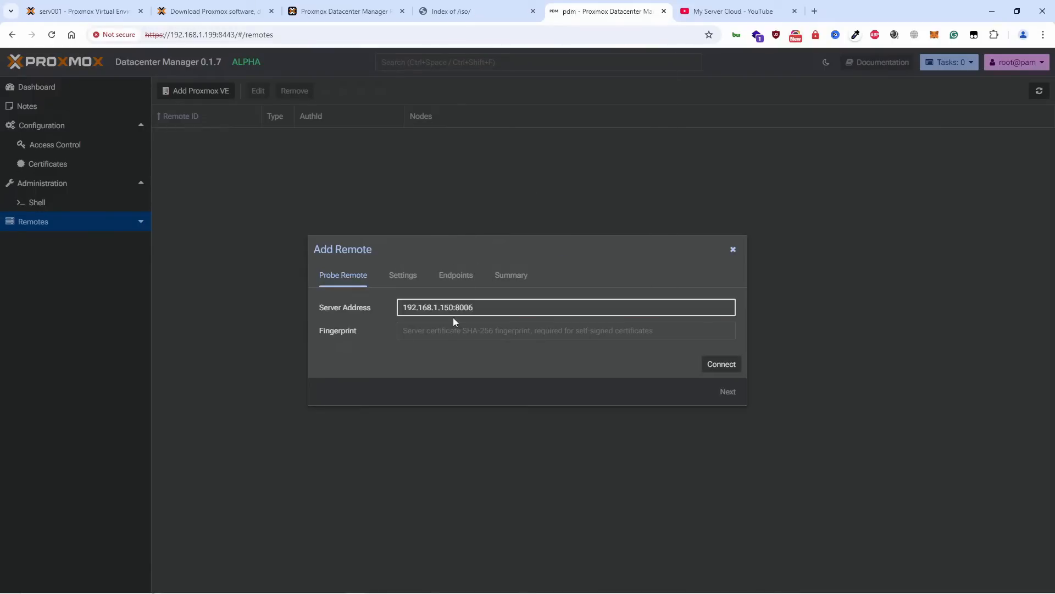
Copy the fingerprint of the pve-ssl.pem certificate from the serv001 node in Proxmox Virtual Environment, and close the certificate details
left_click(455, 332)
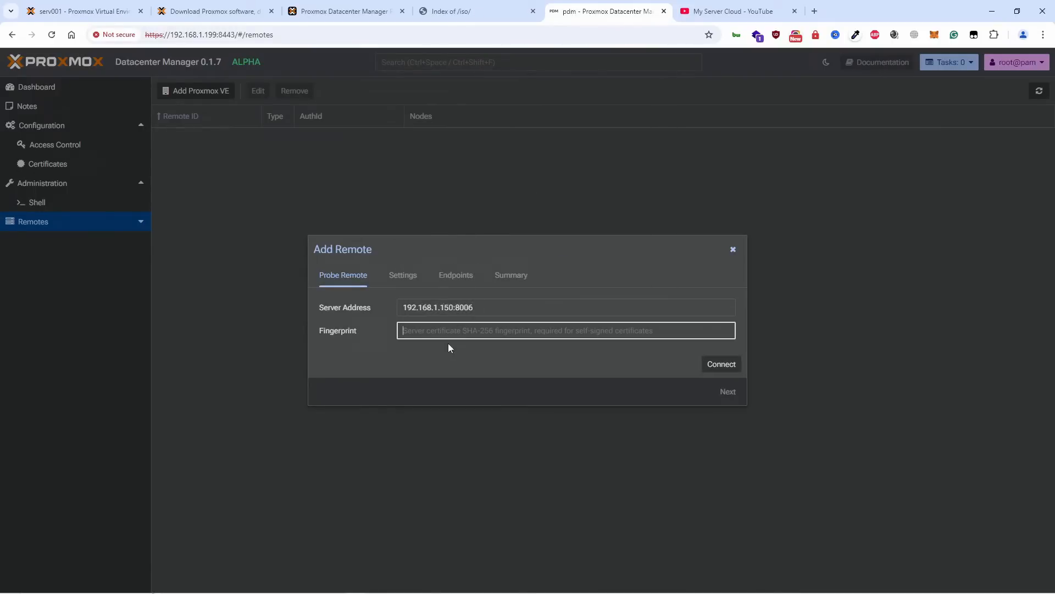
left_click(82, 11)
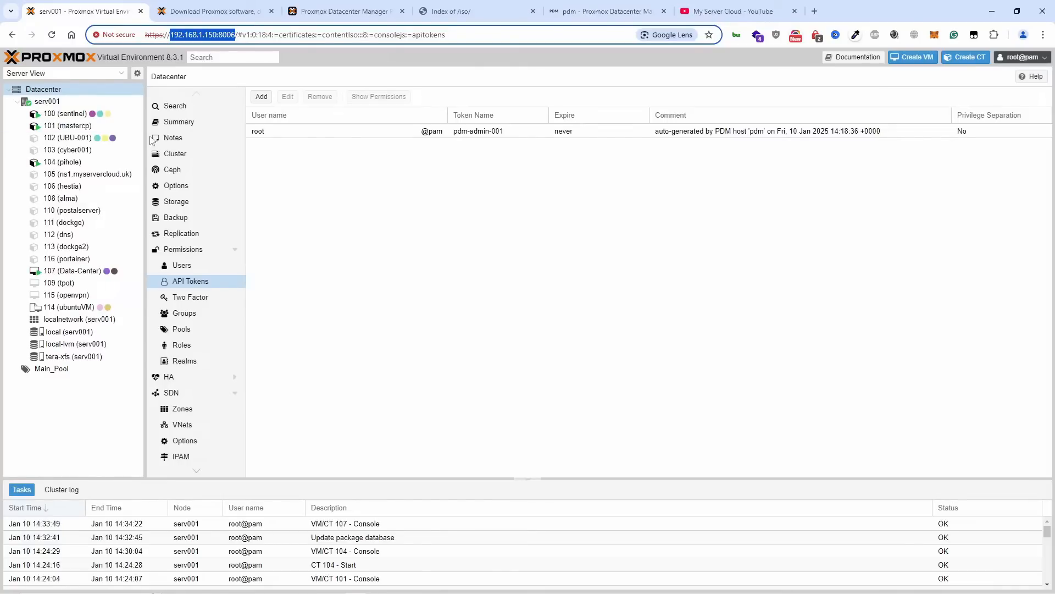
left_click(62, 103)
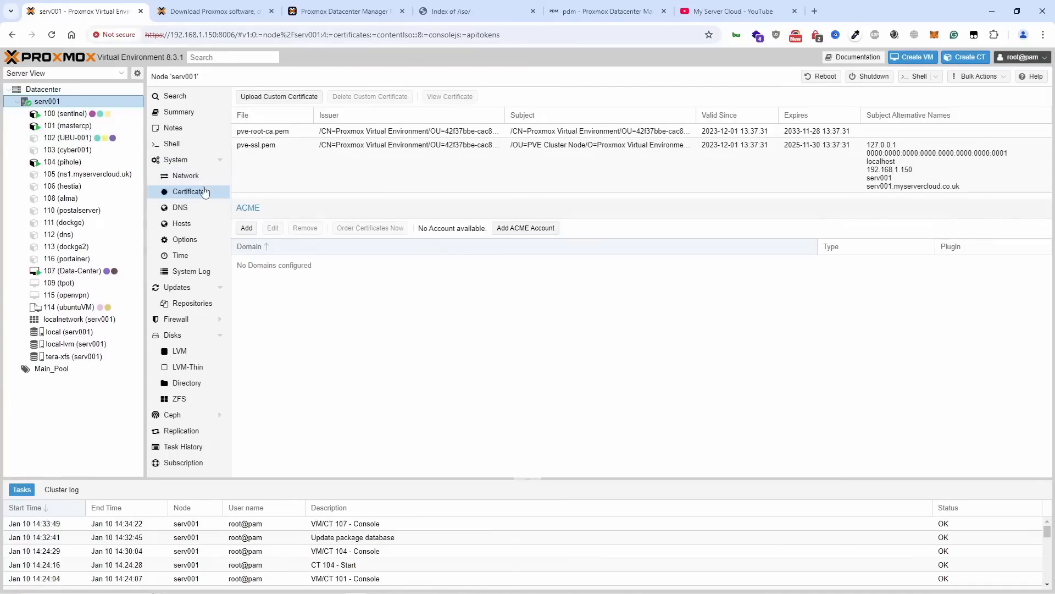
left_click(255, 147)
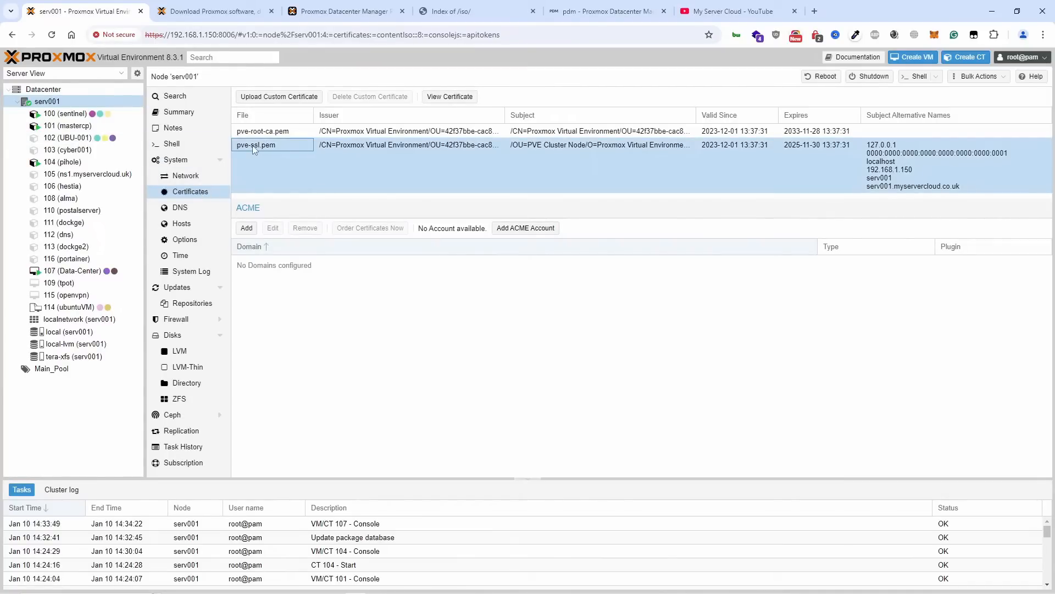
double_click(255, 147)
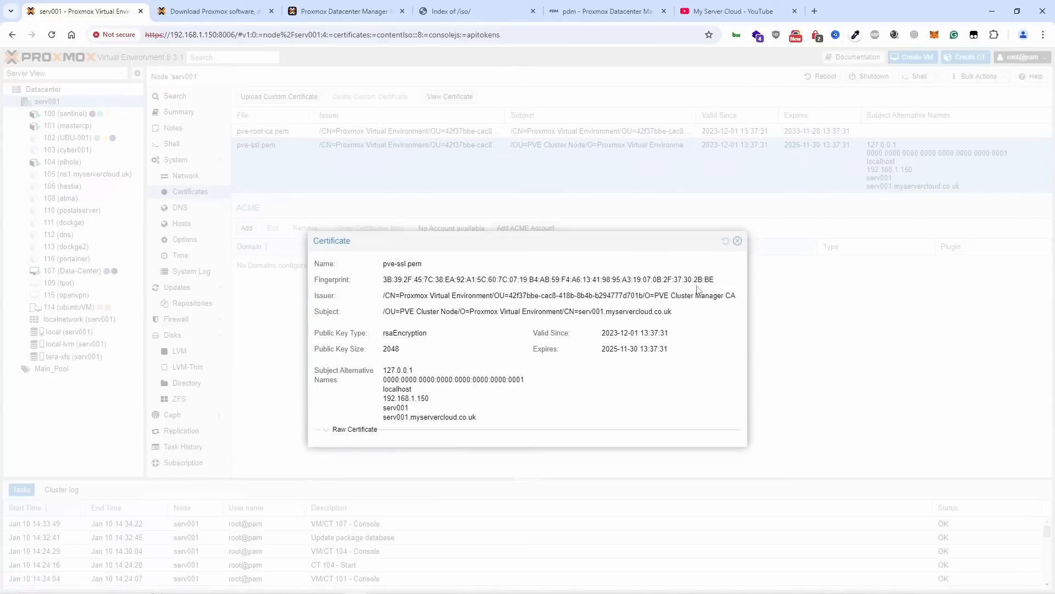
left_click_drag(742, 280, 387, 281)
right_click(388, 281)
left_click(423, 288)
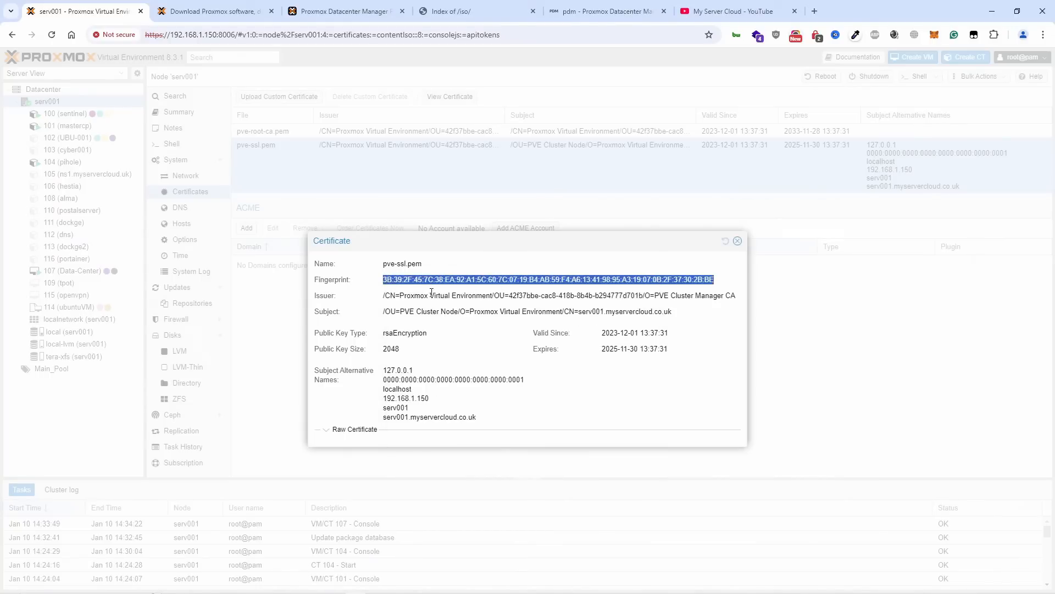
left_click(738, 241)
Paste the copied certificate fingerprint into the Add Remote form in Datacenter Manager
left_click(612, 11)
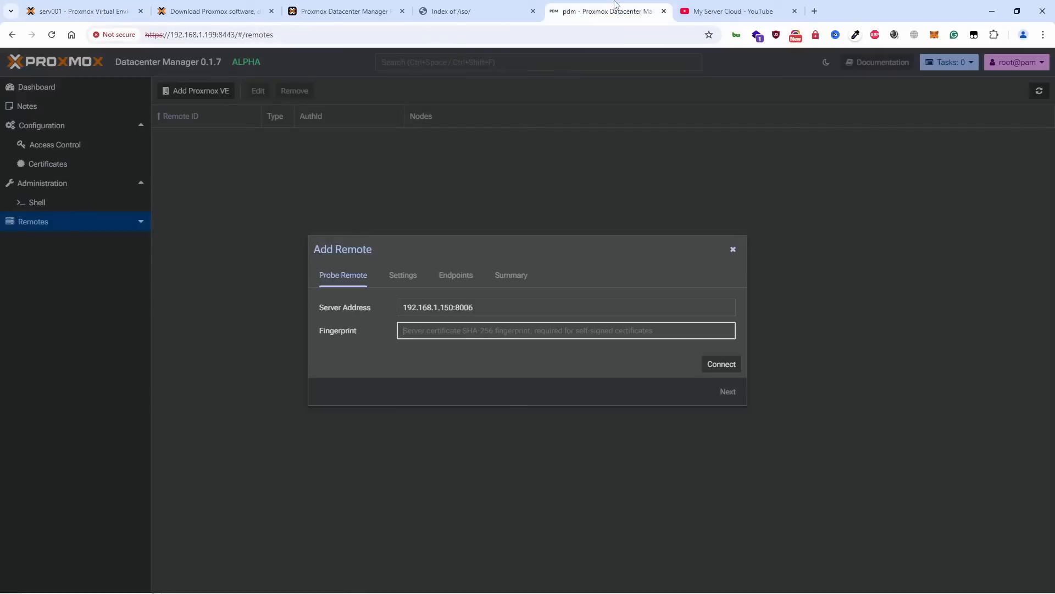
right_click(457, 323)
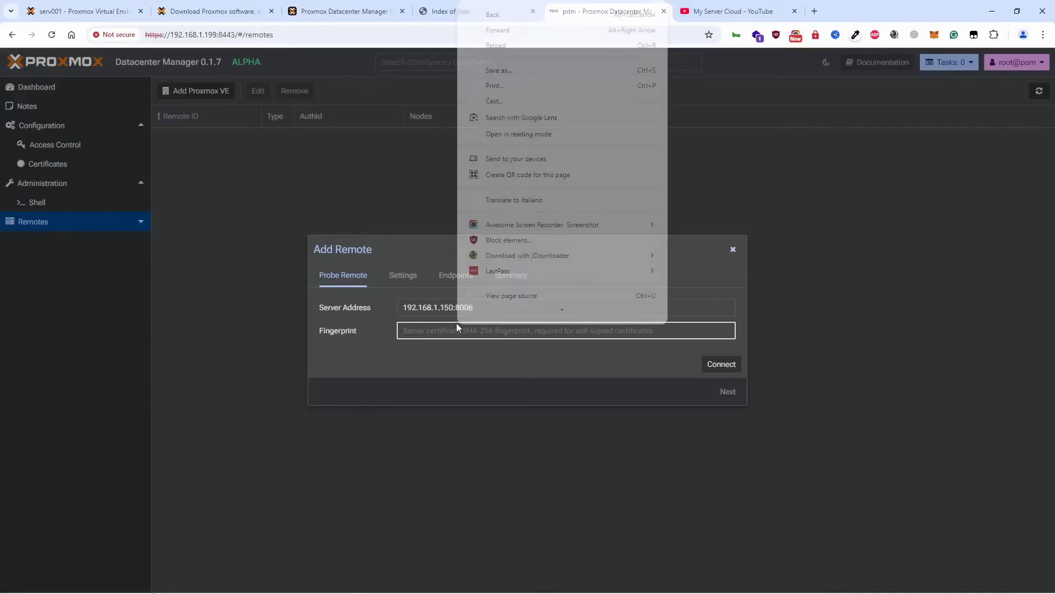
scroll(528, 158, "up", 1)
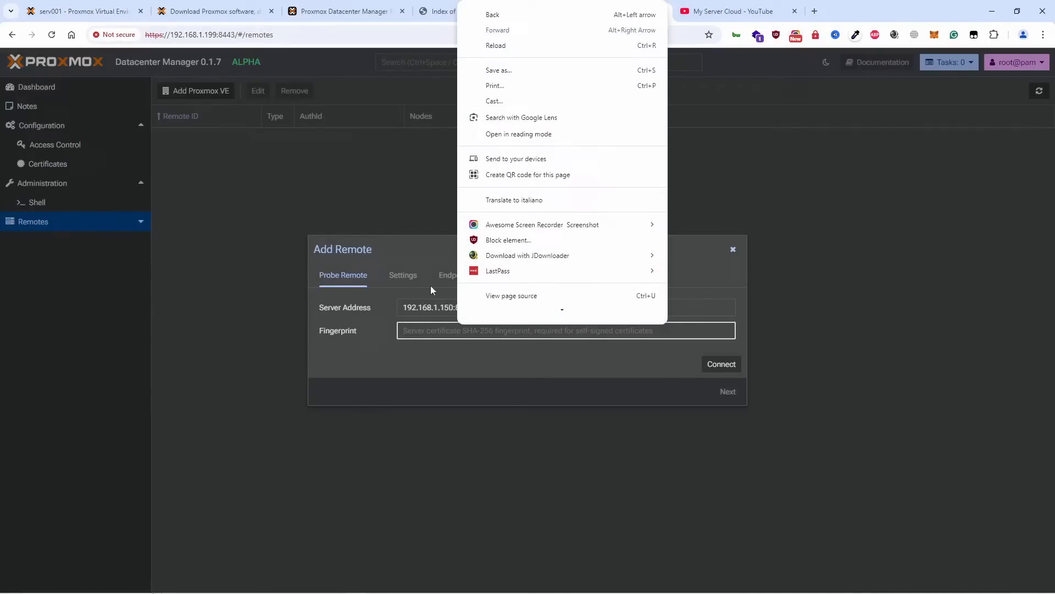
left_click(441, 326)
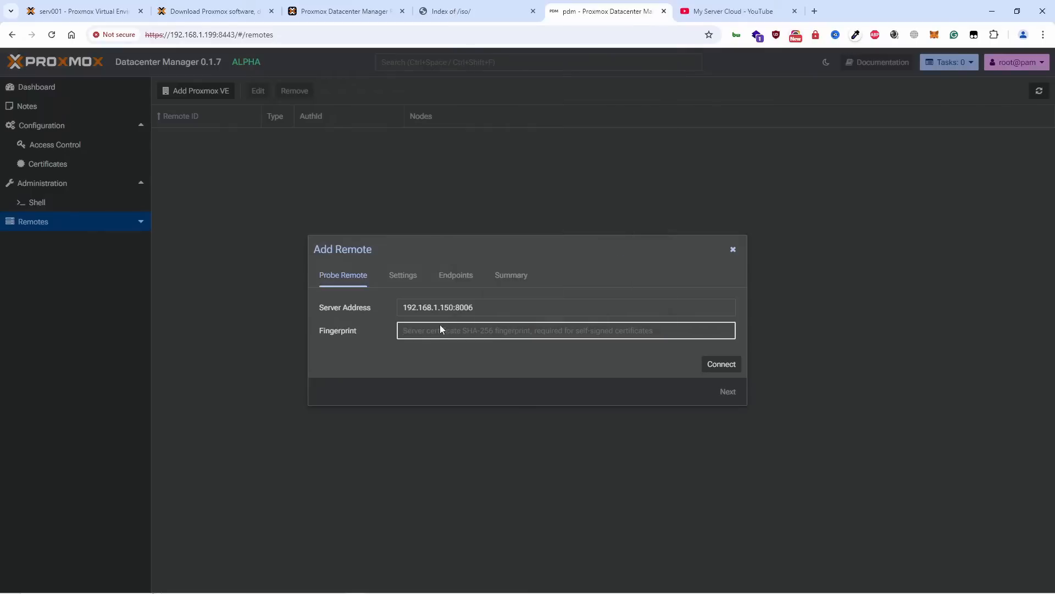
key("ctrl+v")
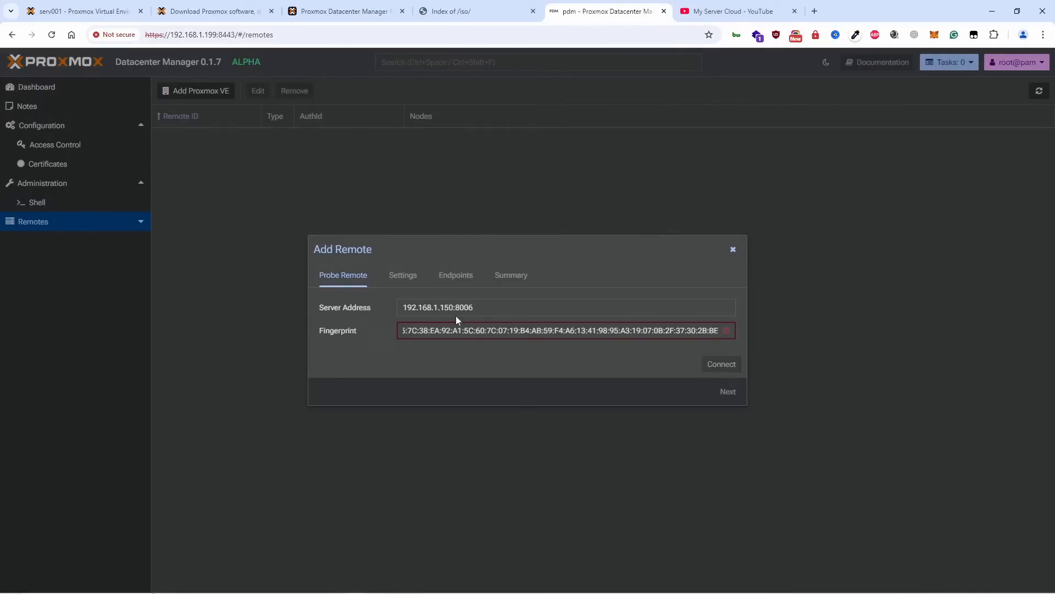
Delete the duplicated part of the pasted fingerprint so it ends in 2B:BE, and probe the connection to the server
key("BackSpace")
key("BackSpace")
key("BackSpace")
key("BackSpace")
key("BackSpace")
key("BackSpace")
key("BackSpace")
key("BackSpace")
key("BackSpace")
key("BackSpace")
key("BackSpace")
key("BackSpace")
key("BackSpace")
key("BackSpace")
key("BackSpace")
key("BackSpace")
key("BackSpace")
key("BackSpace")
key("BackSpace")
key("BackSpace")
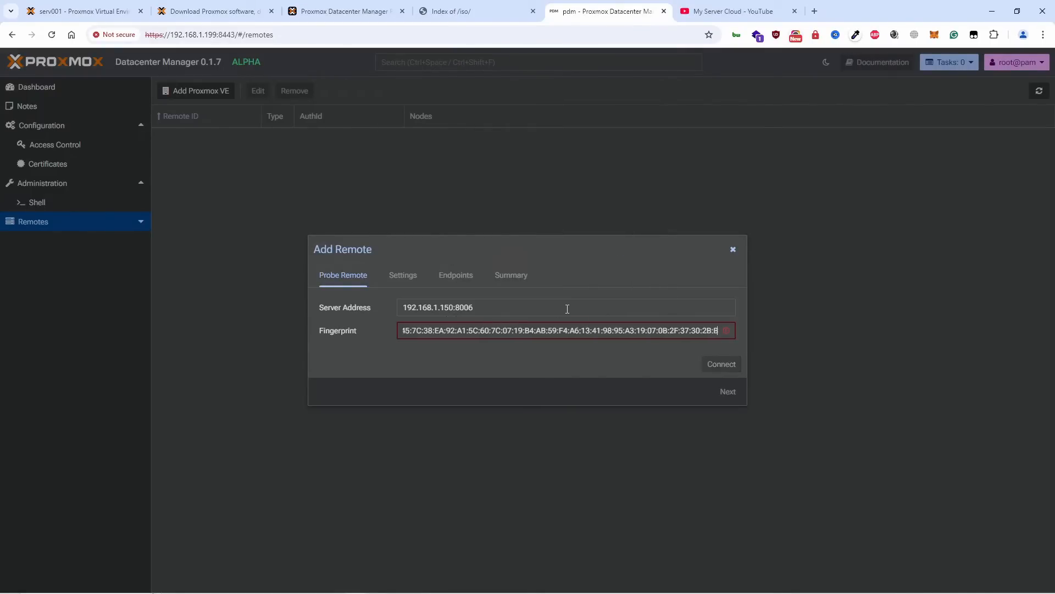
key("BackSpace")
key("BackSpace")
key("BackSpace")
key("BackSpace")
key("BackSpace")
key("BackSpace")
key("BackSpace")
key("BackSpace")
key("BackSpace")
key("BackSpace")
key("BackSpace")
key("BackSpace")
key("BackSpace")
key("BackSpace")
key("BackSpace")
key("BackSpace")
key("BackSpace")
key("BackSpace")
key("BackSpace")
key("BackSpace")
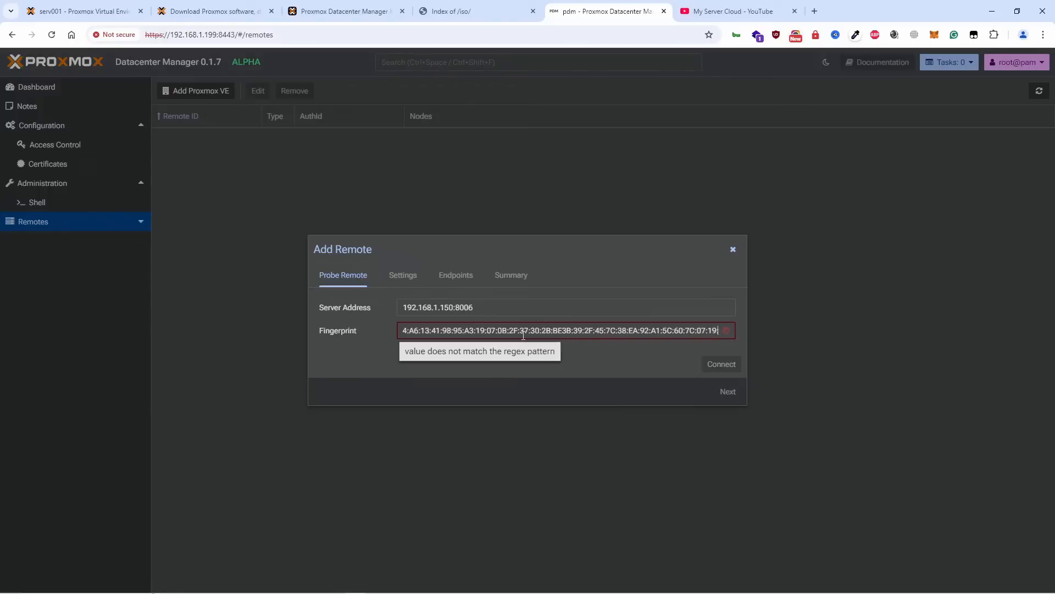
type(":BE")
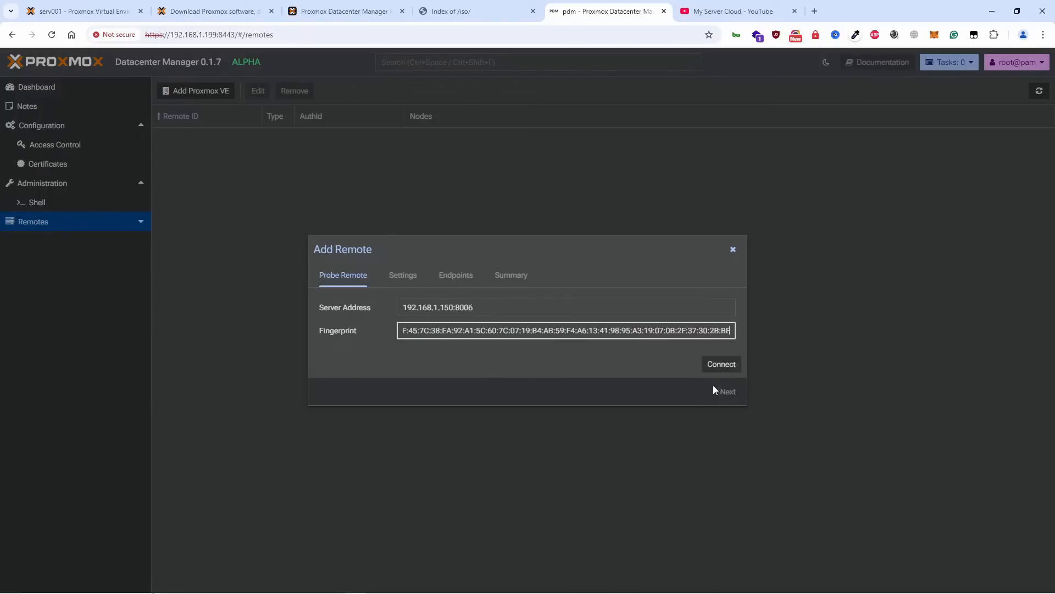
left_click(721, 364)
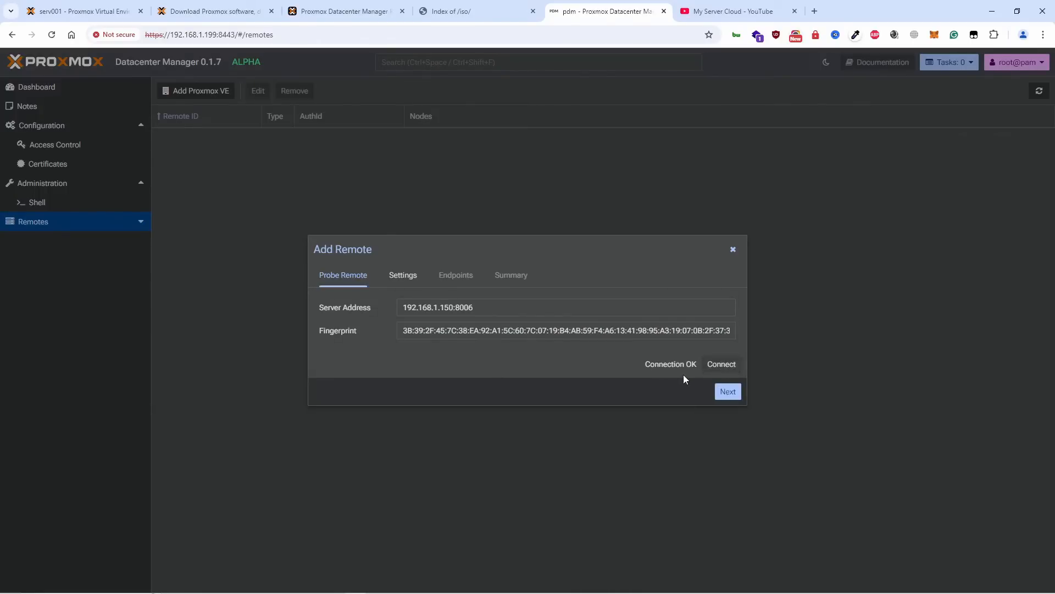
Continue to the remote's settings, enter remote ID serv001, choose Login and create Token, and enter root as the user
left_click(734, 395)
left_click(442, 311)
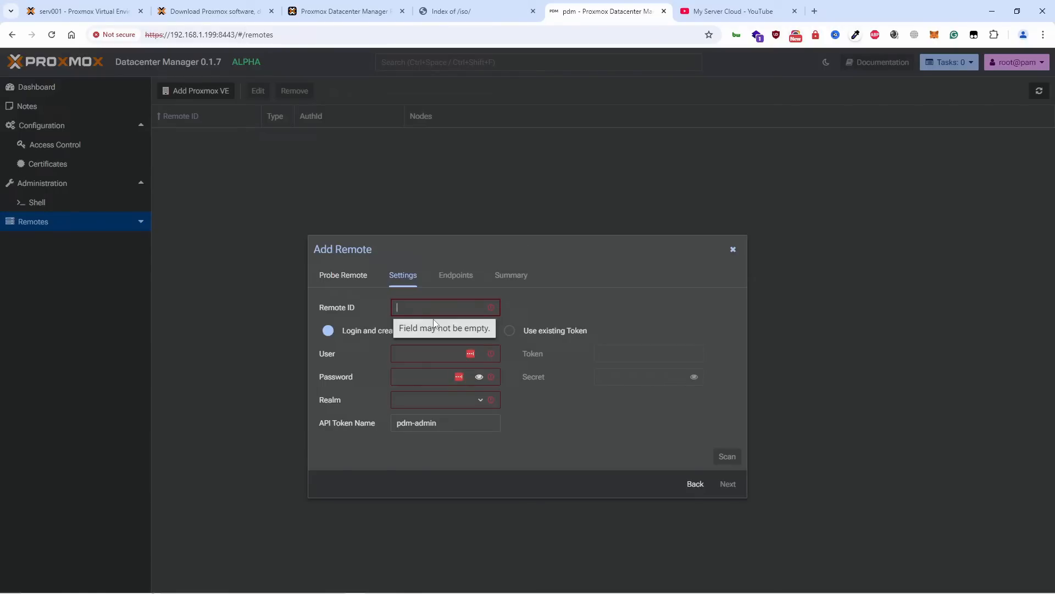
type("serv001")
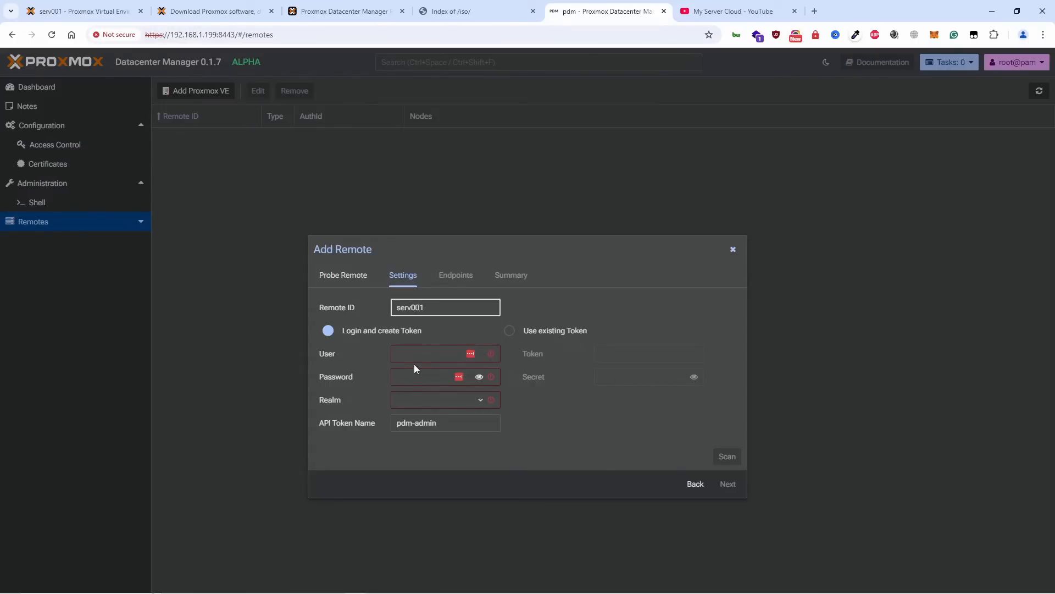
left_click(425, 353)
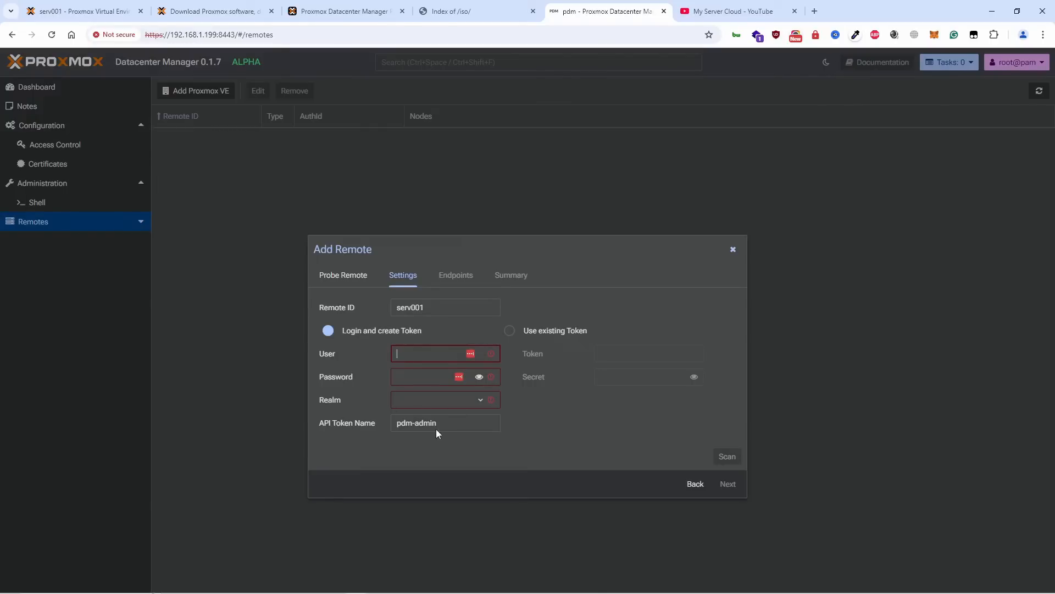
left_click(534, 329)
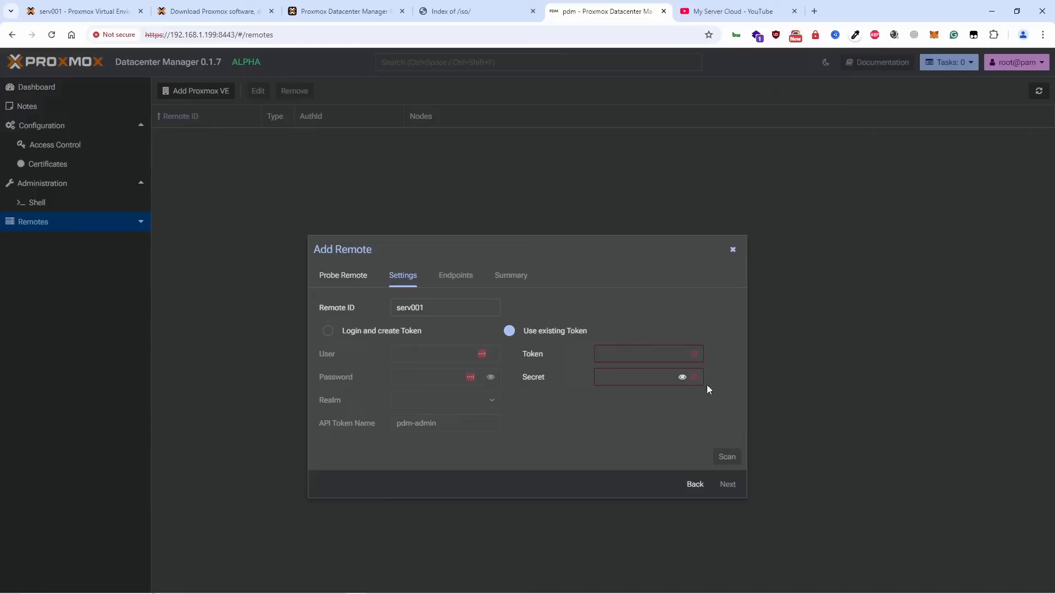
left_click(341, 329)
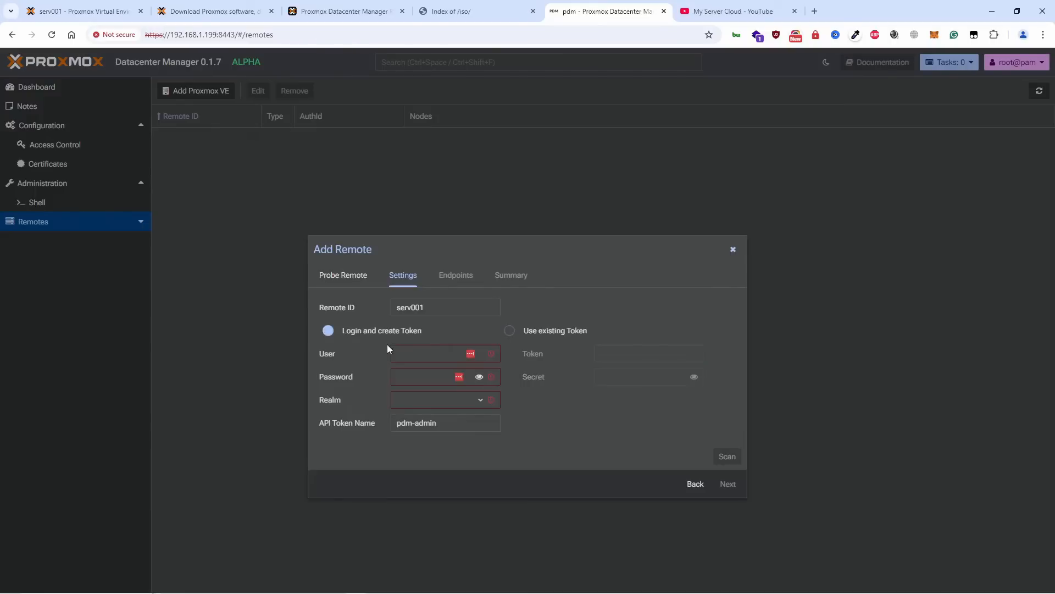
left_click(430, 353)
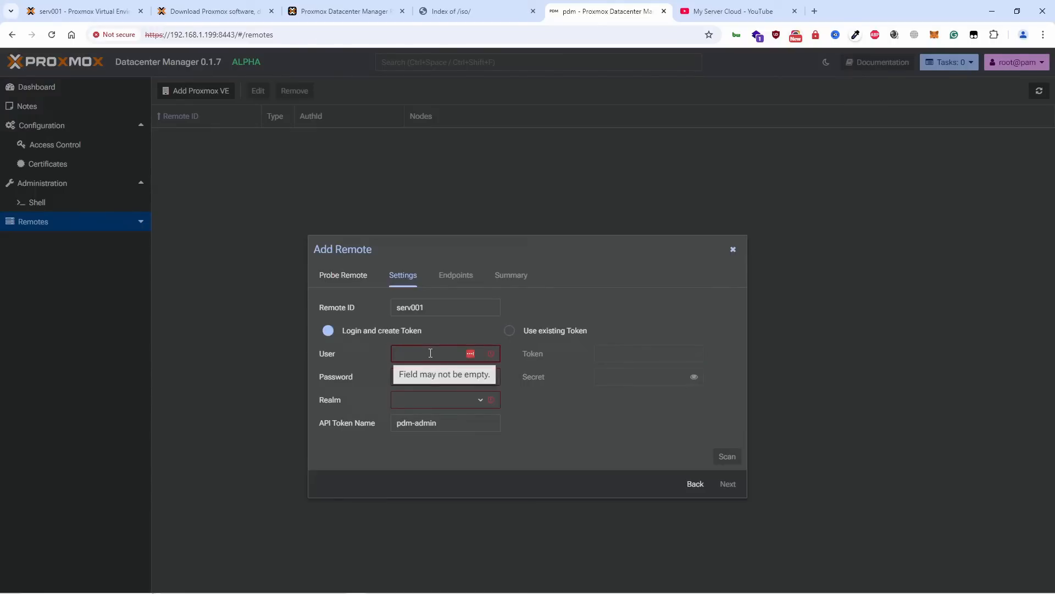
type("root")
key("Tab")
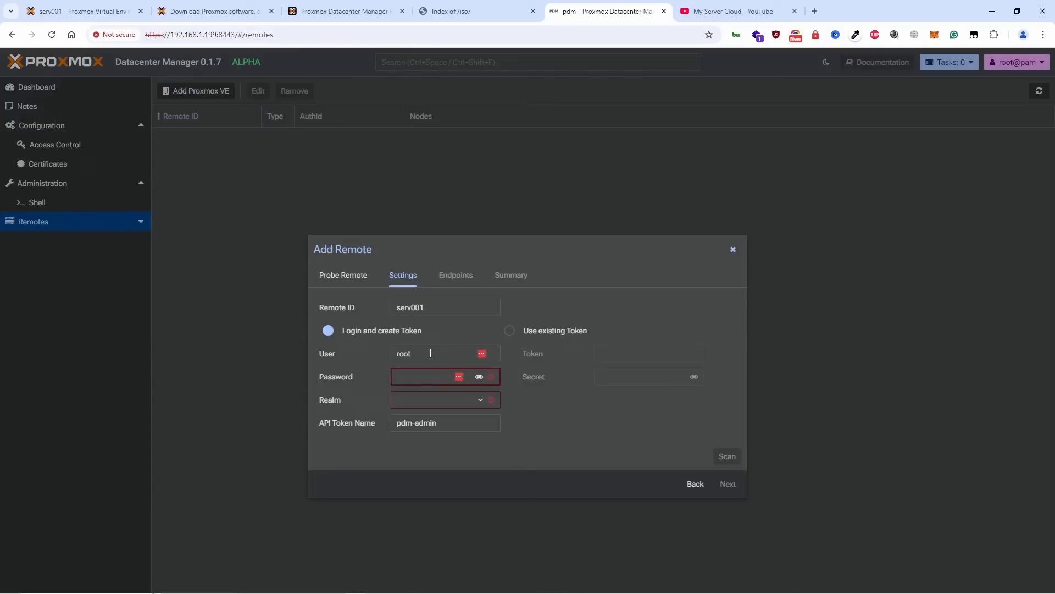
Enter the root account's password for the remote and set its realm to pam
left_click(82, 11)
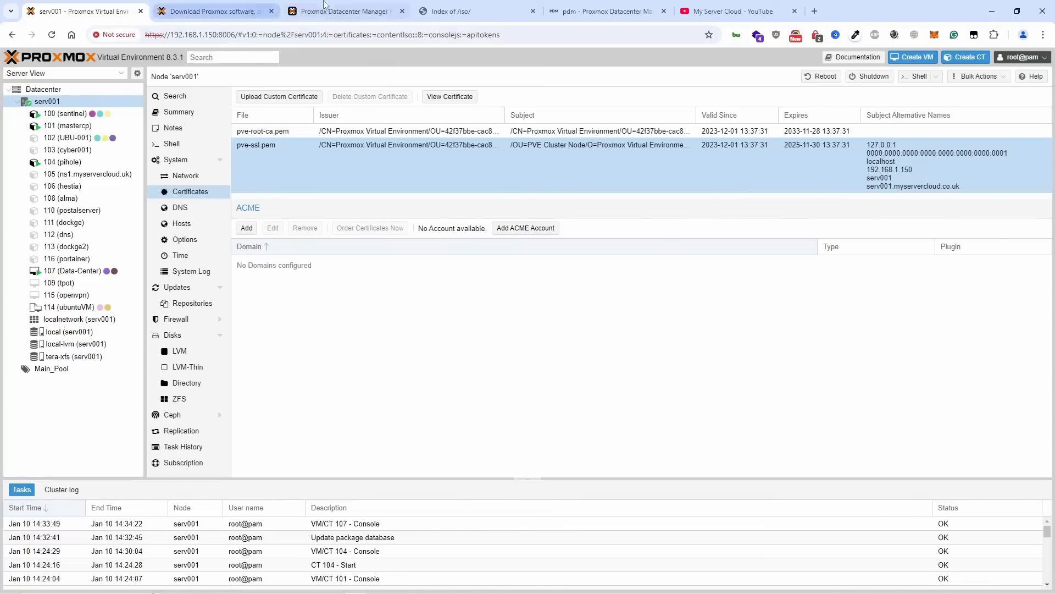
left_click(605, 11)
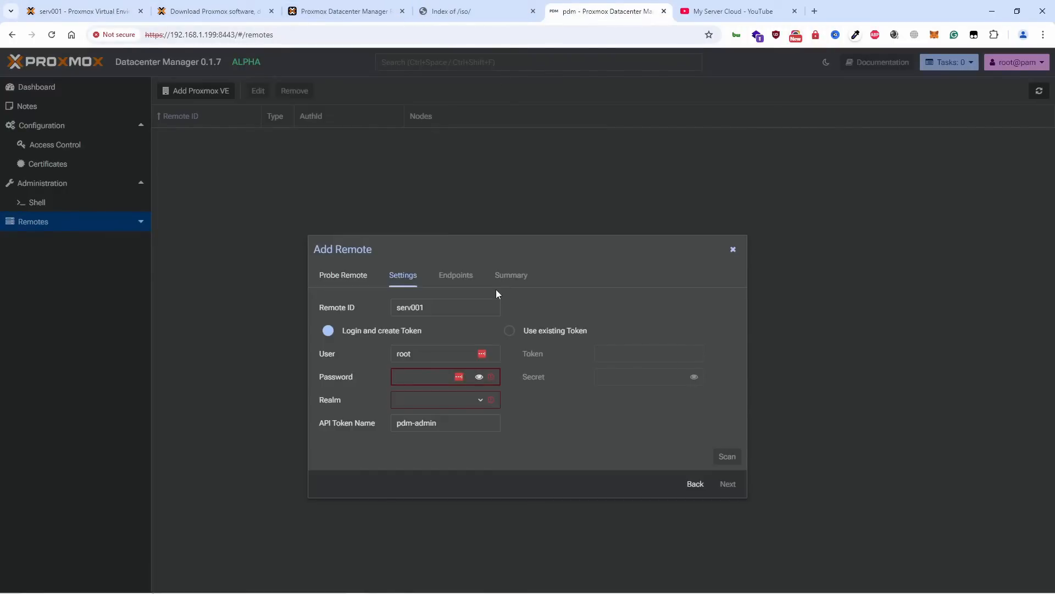
key("ctrl+v")
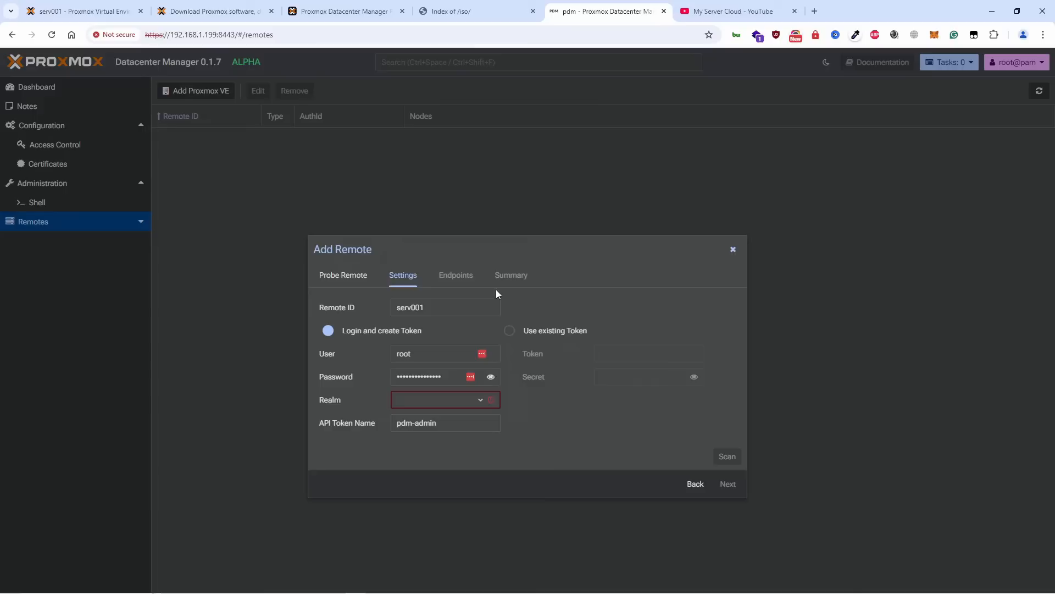
left_click(481, 400)
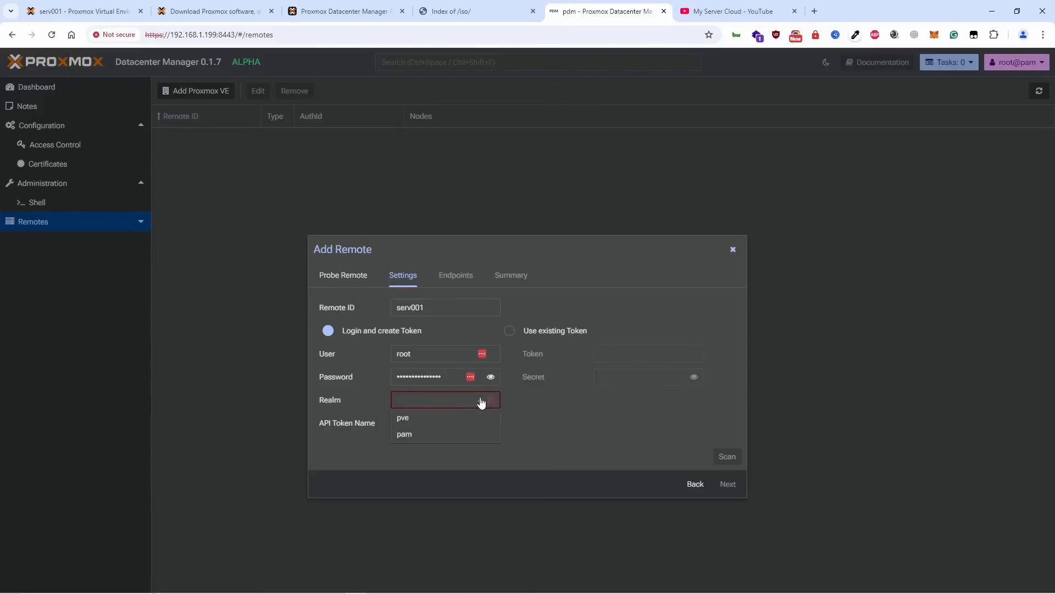
left_click(439, 434)
Change the API token name to pdm-admin-001 and scan the remote with these login settings
left_click(452, 422)
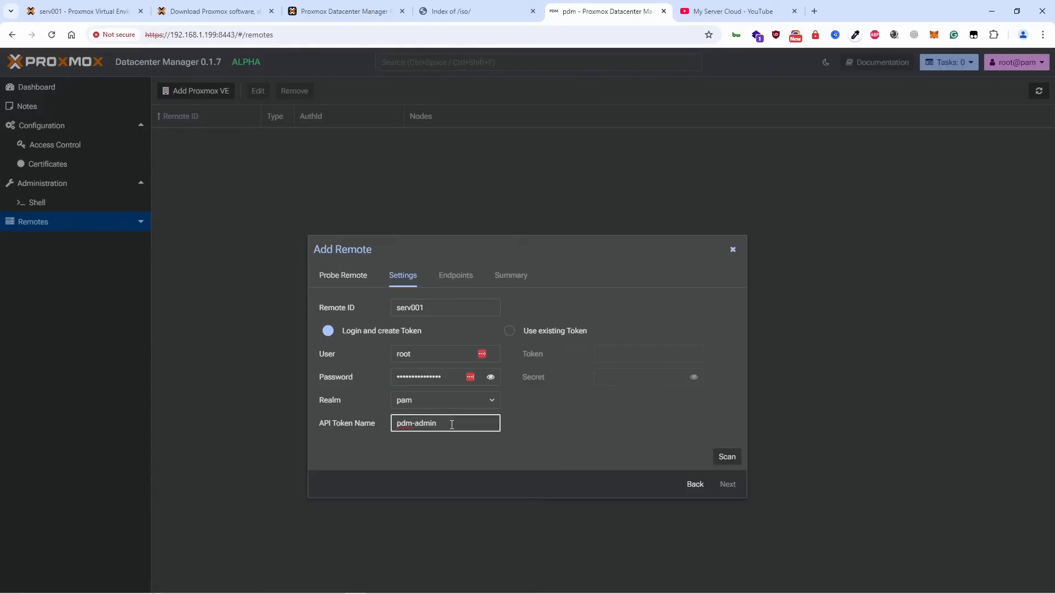
type("-011")
key("BackSpace")
type("0")
key("BackSpace")
key("BackSpace")
type("01")
left_click(558, 423)
left_click(729, 458)
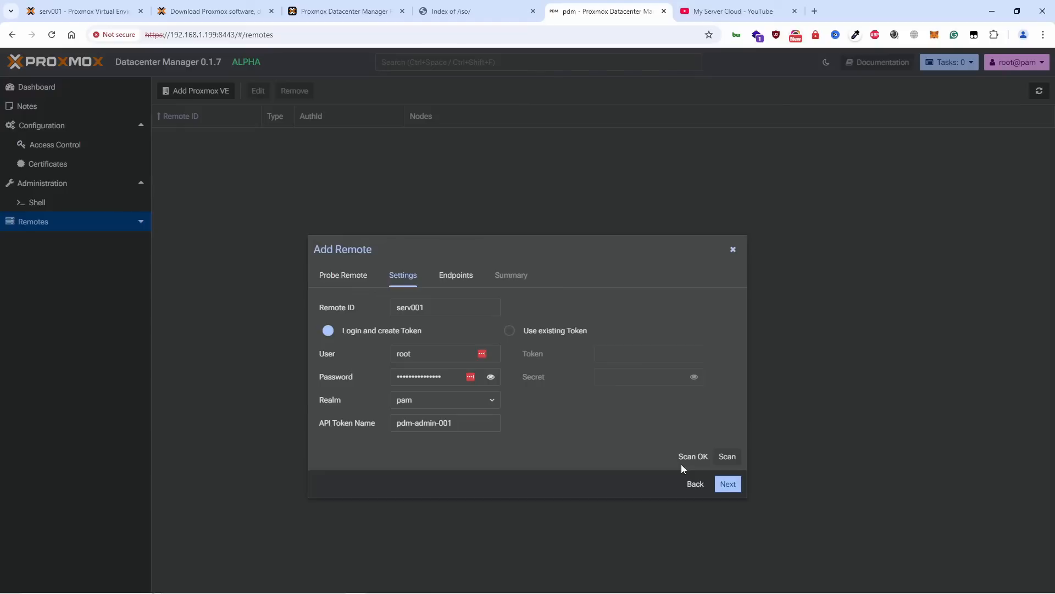
Scan the remote again, continue to its endpoints, and decline saving the login in LastPass
left_click(464, 423)
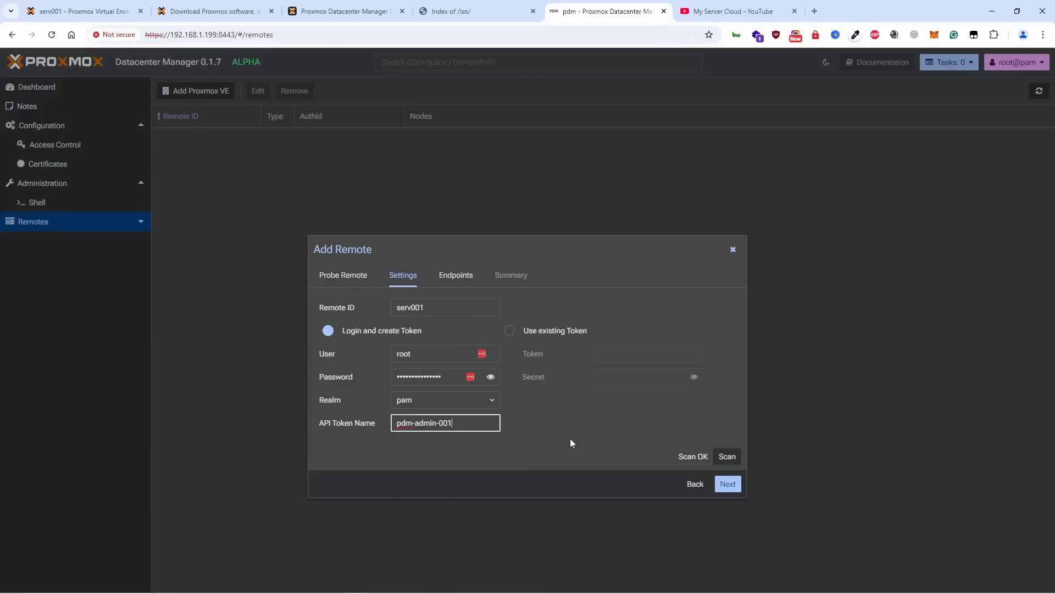
left_click(730, 458)
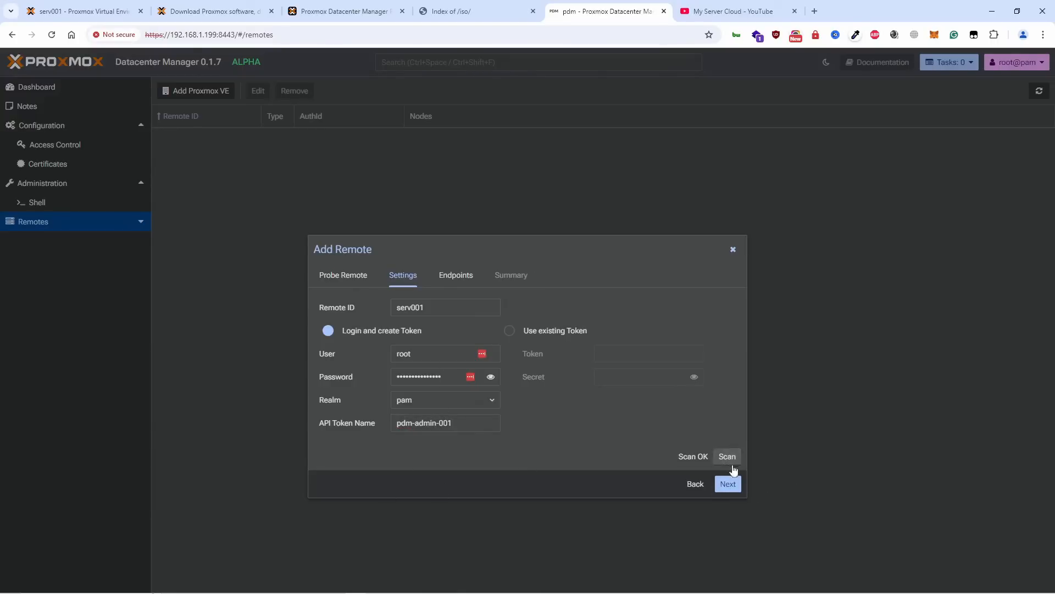
left_click(728, 484)
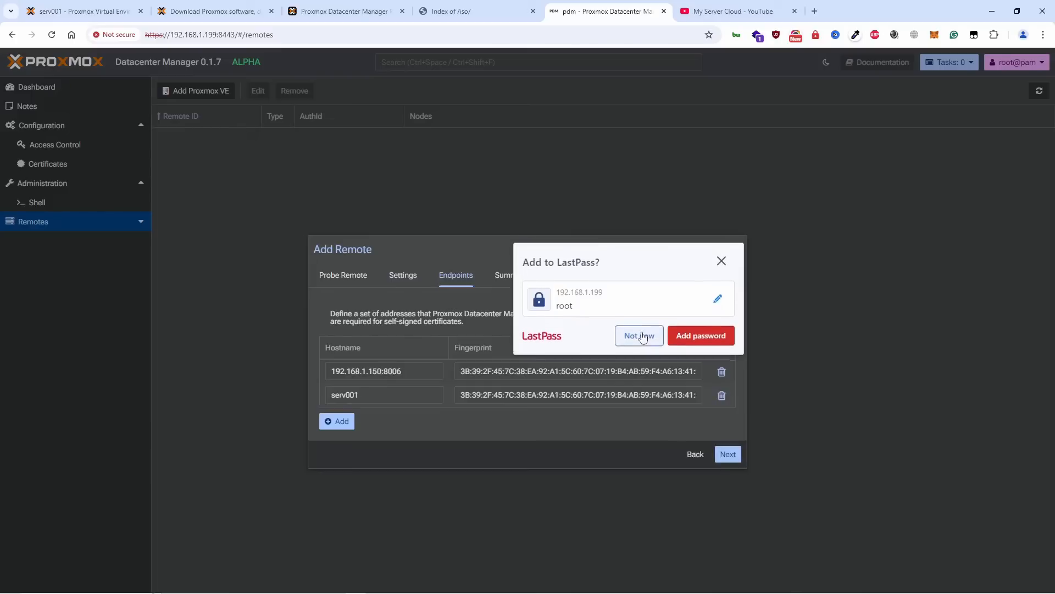
left_click(643, 336)
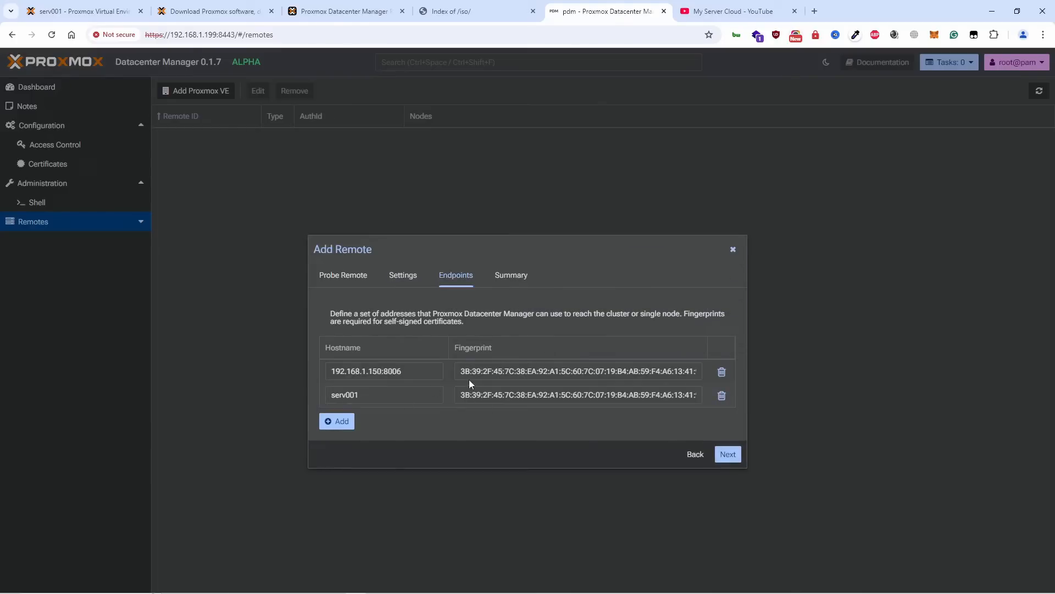
Compare the endpoints' fingerprint with the pve-ssl.pem certificate details of serv001 in Proxmox Virtual Environment, and return to Datacenter Manager
left_click(82, 10)
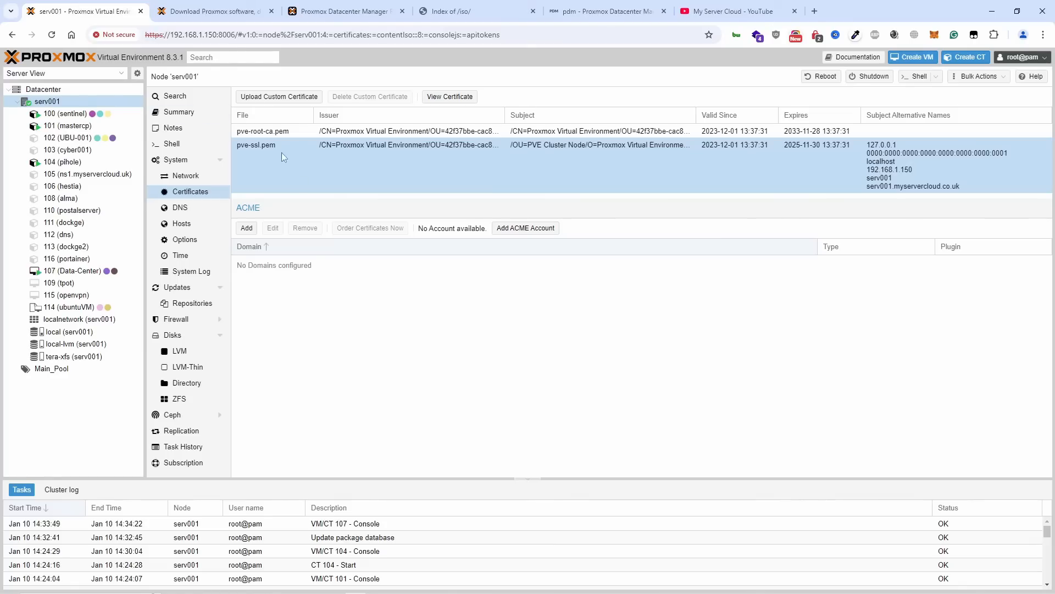
double_click(267, 147)
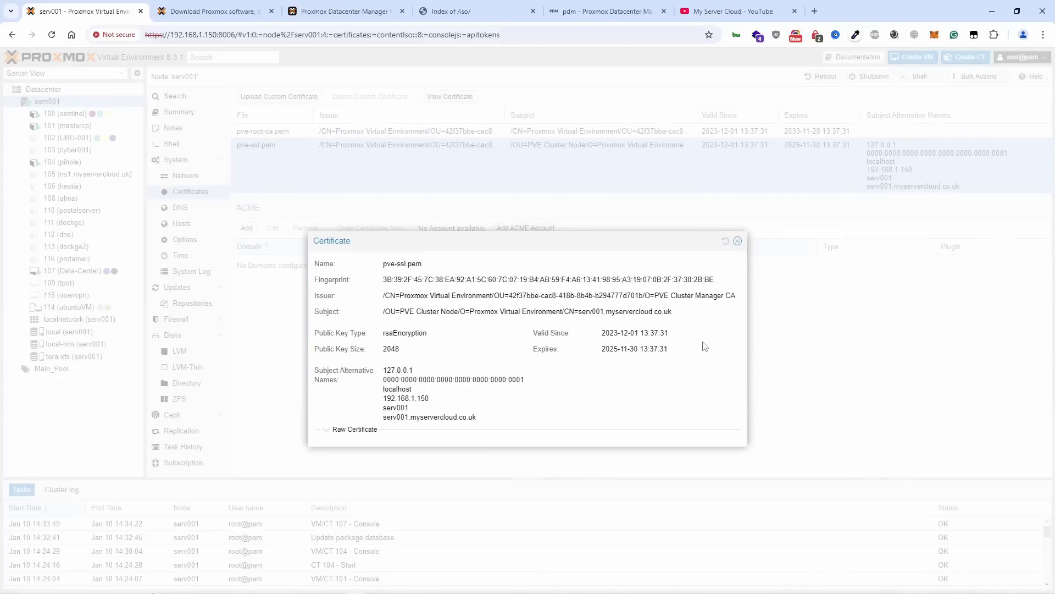
left_click(738, 241)
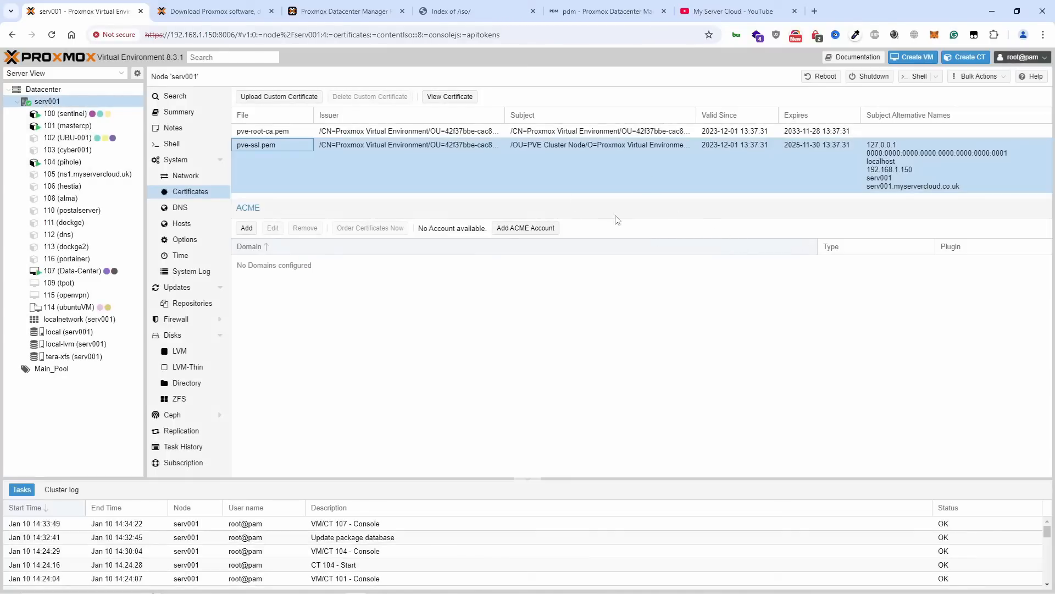
left_click(610, 10)
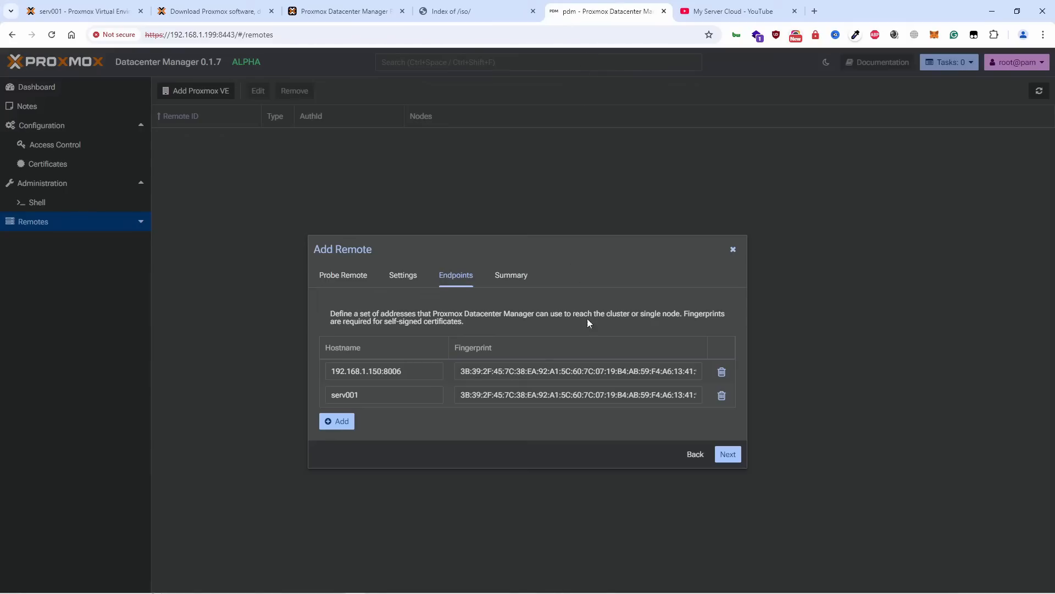
Try to finish adding the serv001 remote with token name pdm-admin-001, and dismiss the alert
left_click(732, 460)
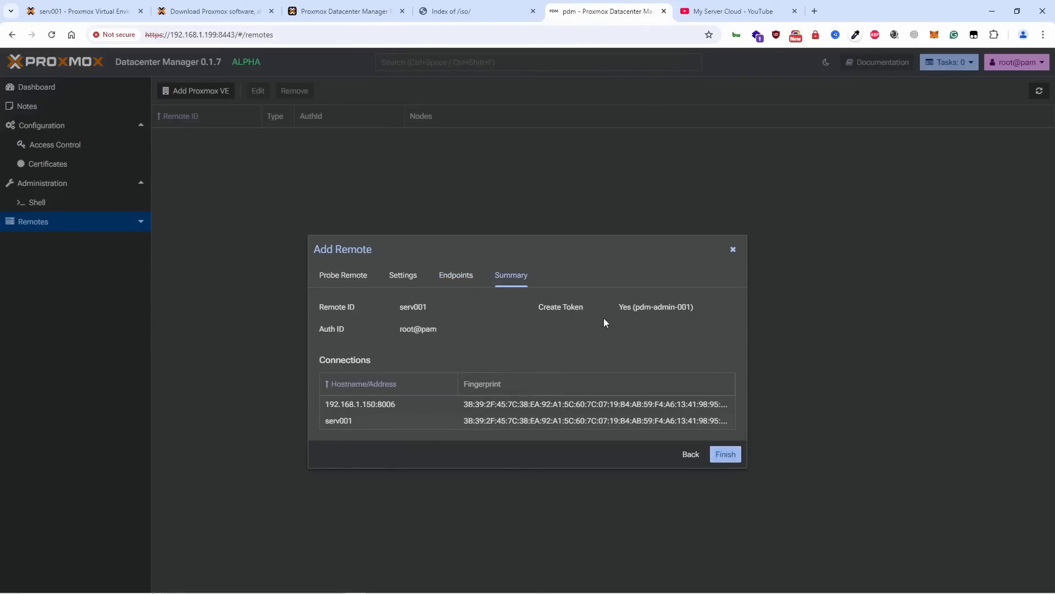
left_click(727, 454)
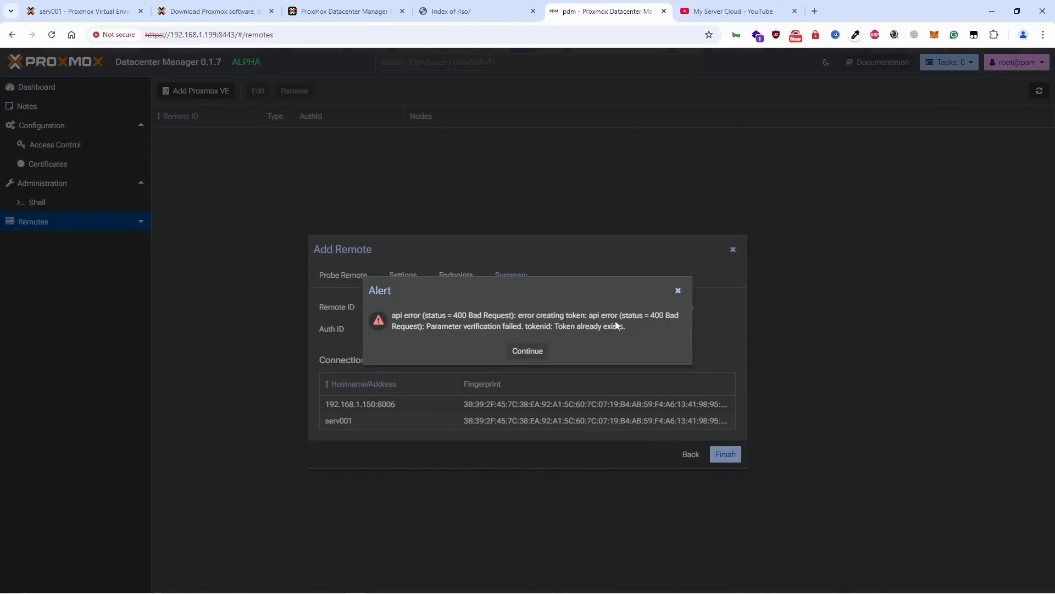
left_click_drag(587, 317, 616, 317)
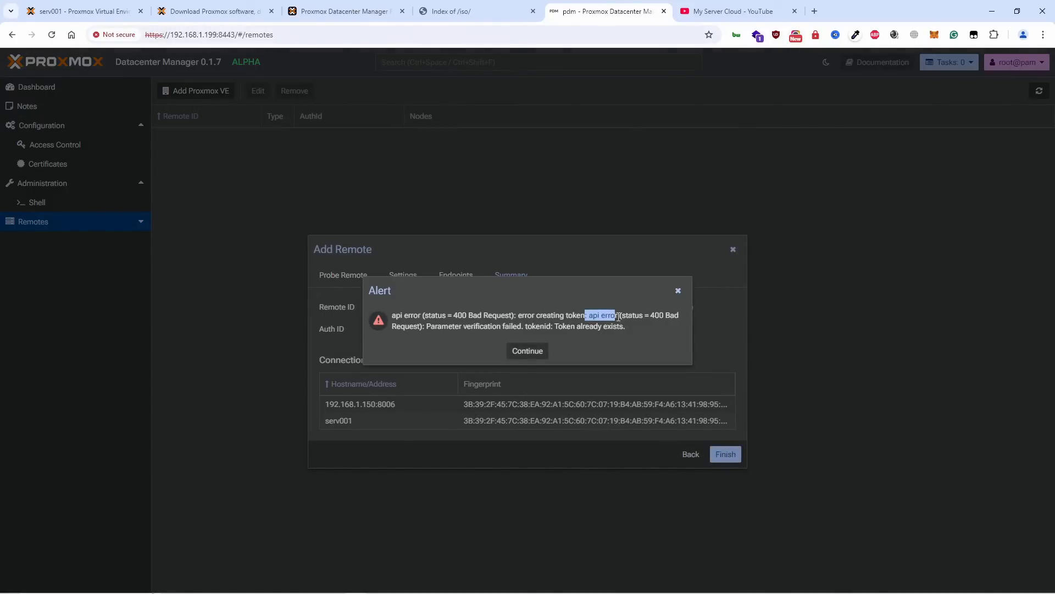
left_click(536, 351)
Change the API token name to pdm-admin-002, scan again, and finish adding the serv001 remote
left_click(409, 279)
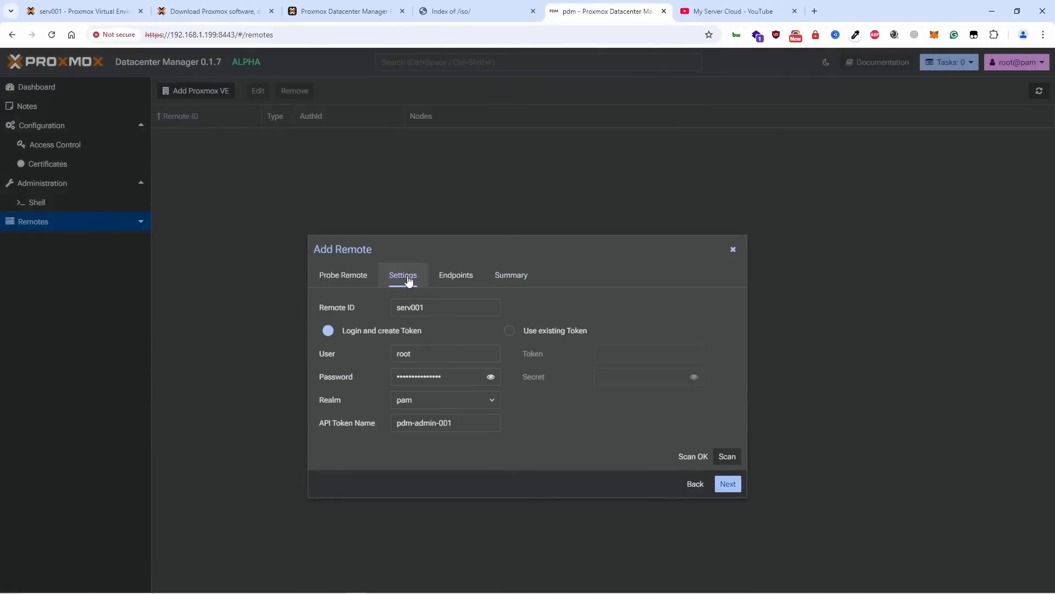
left_click(472, 420)
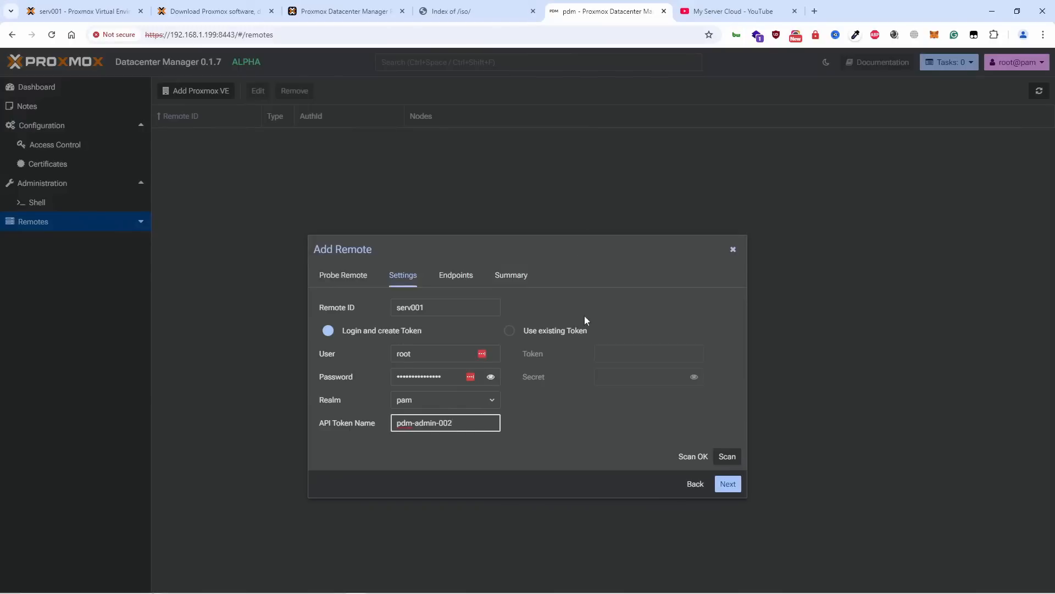
left_click(727, 456)
left_click(728, 484)
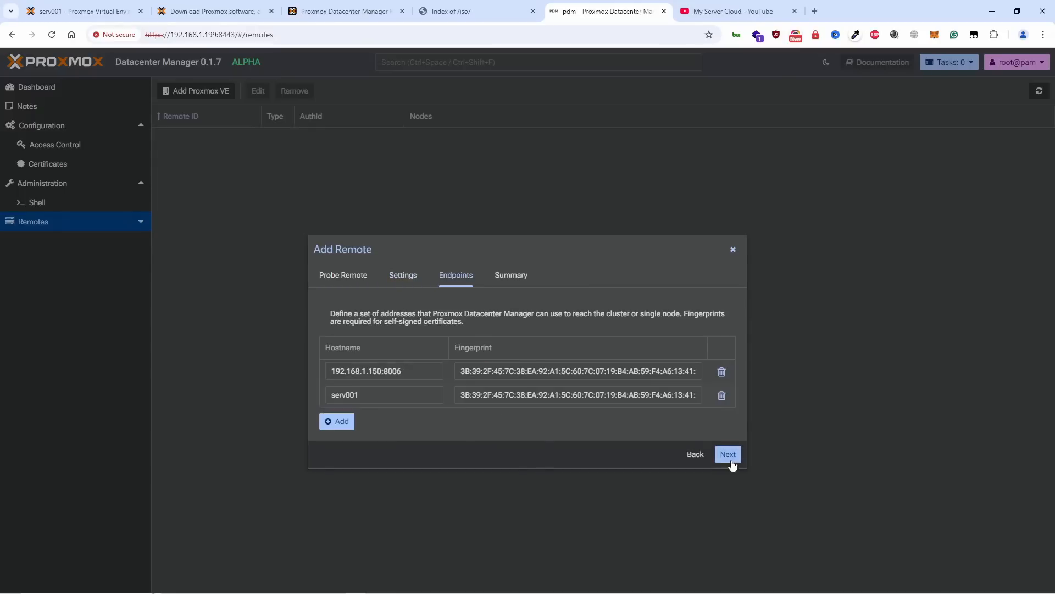
left_click(728, 454)
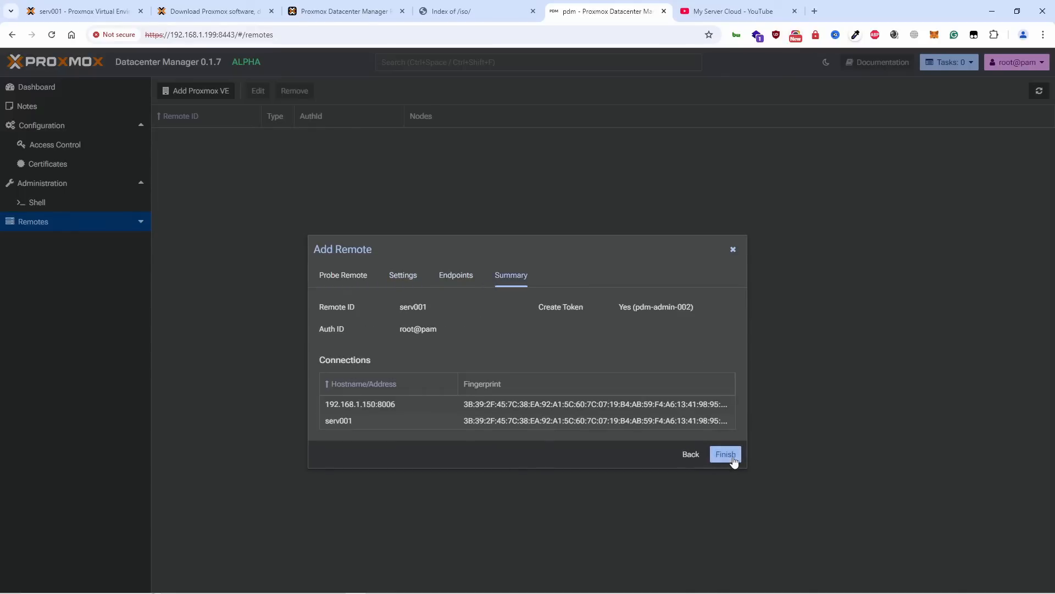
left_click(732, 459)
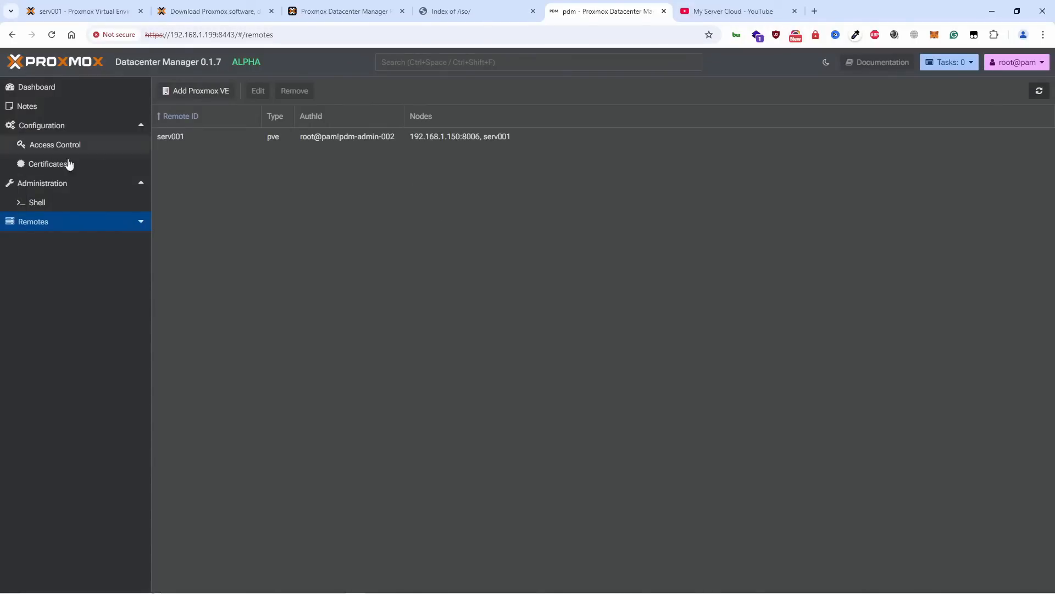
Check the remote's status on the dashboard and the Datacenter's API tokens in Proxmox Virtual Environment
left_click(60, 94)
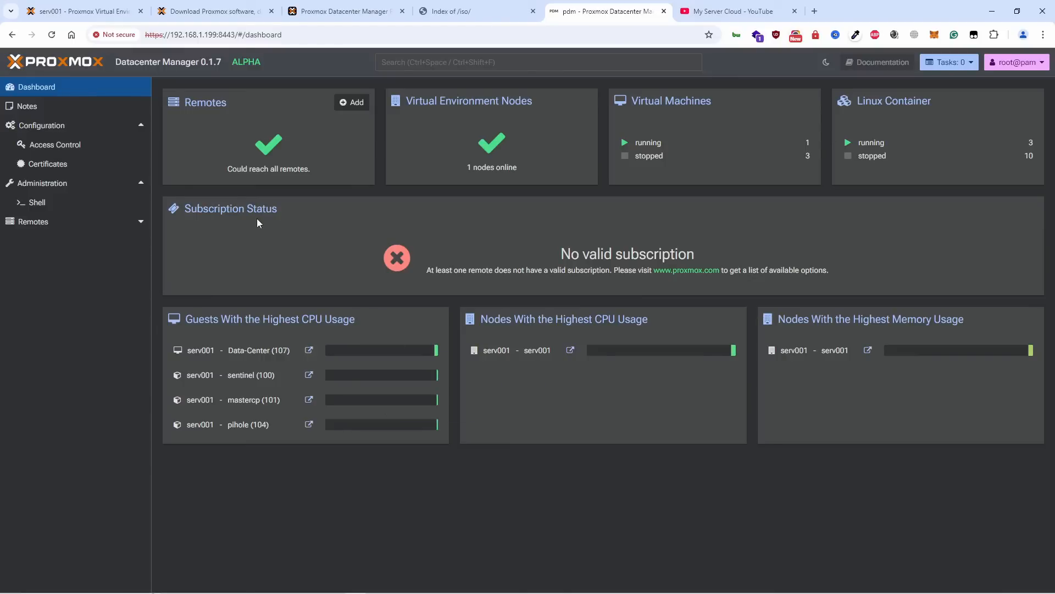
left_click(82, 11)
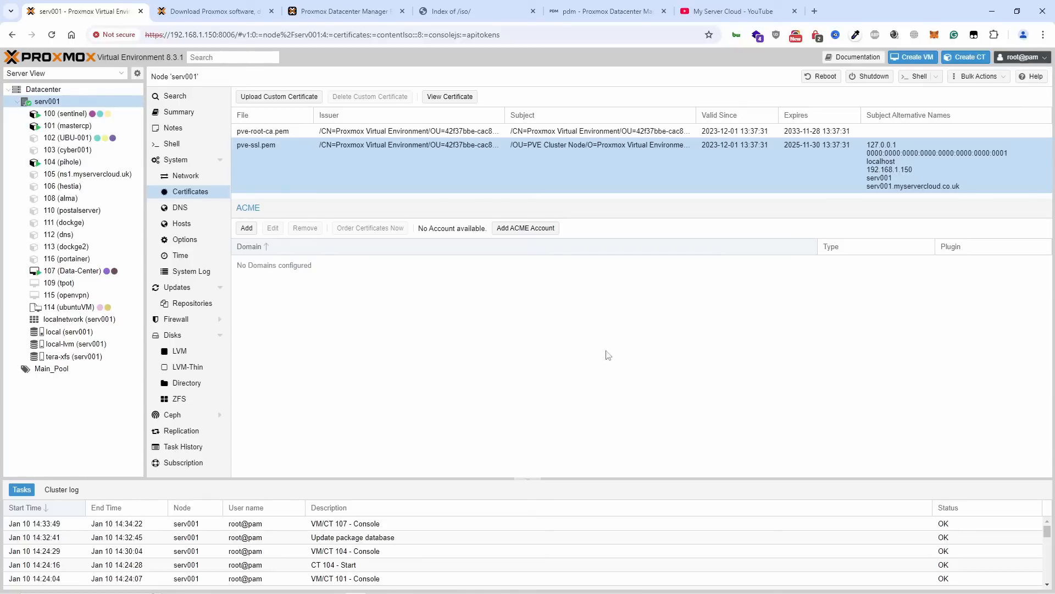
left_click(87, 92)
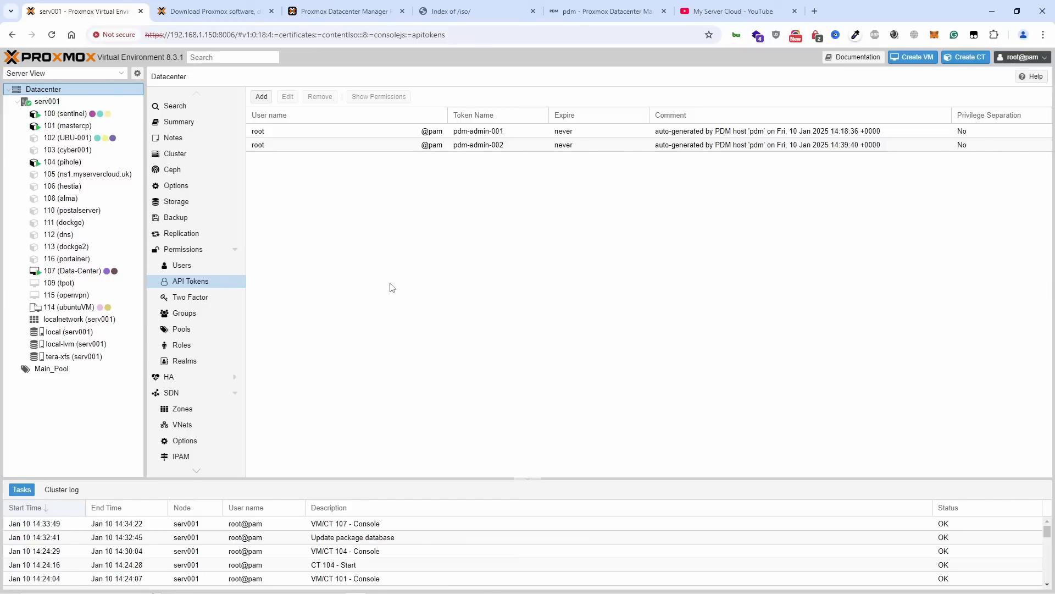
Open the serv001 remote in Datacenter Manager and look through its guest list and resource usage
left_click(602, 11)
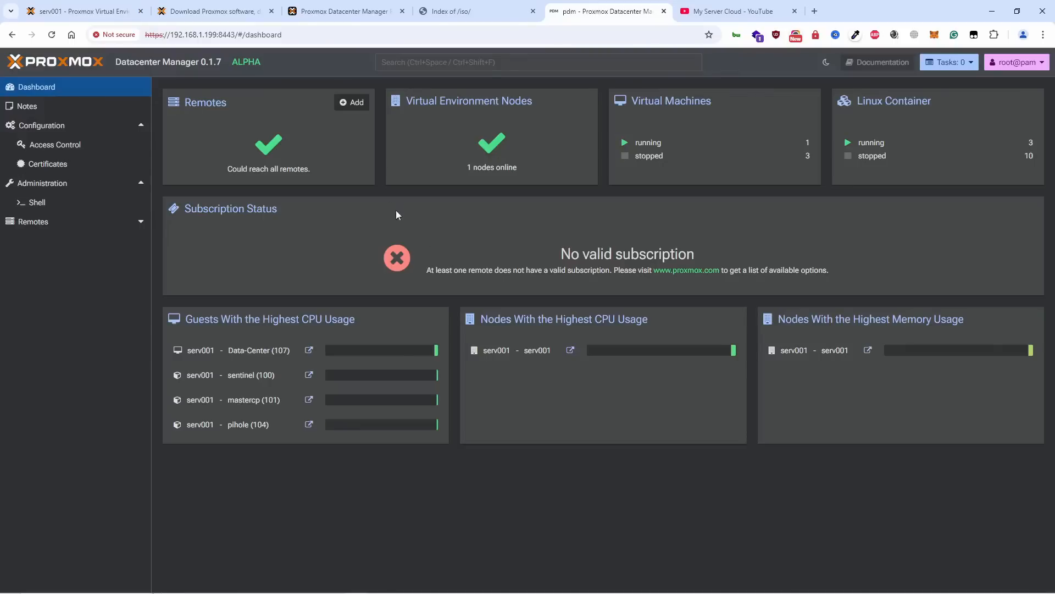
left_click(36, 222)
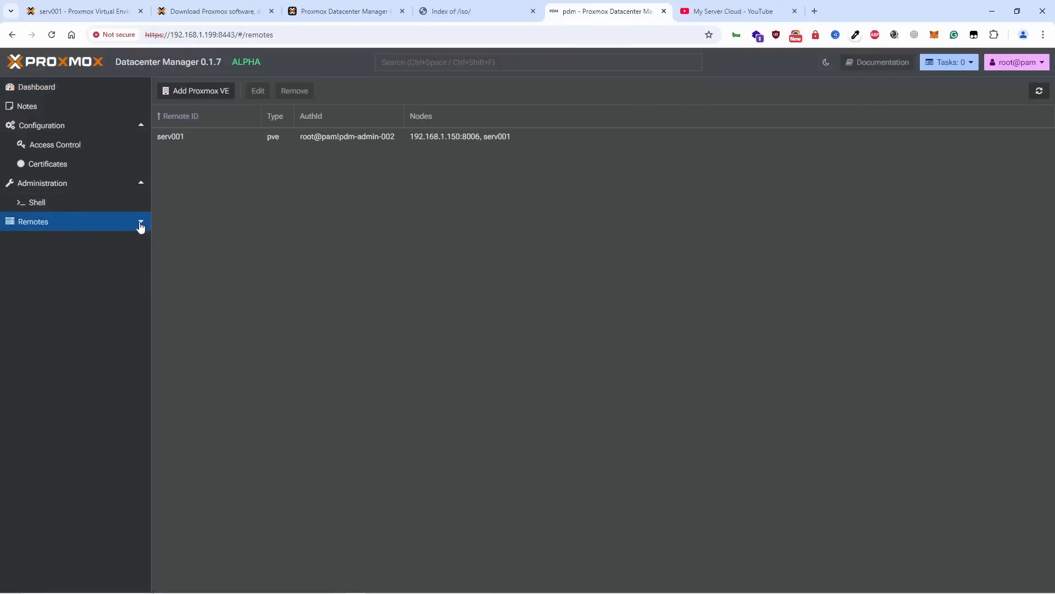
left_click(140, 224)
left_click(55, 243)
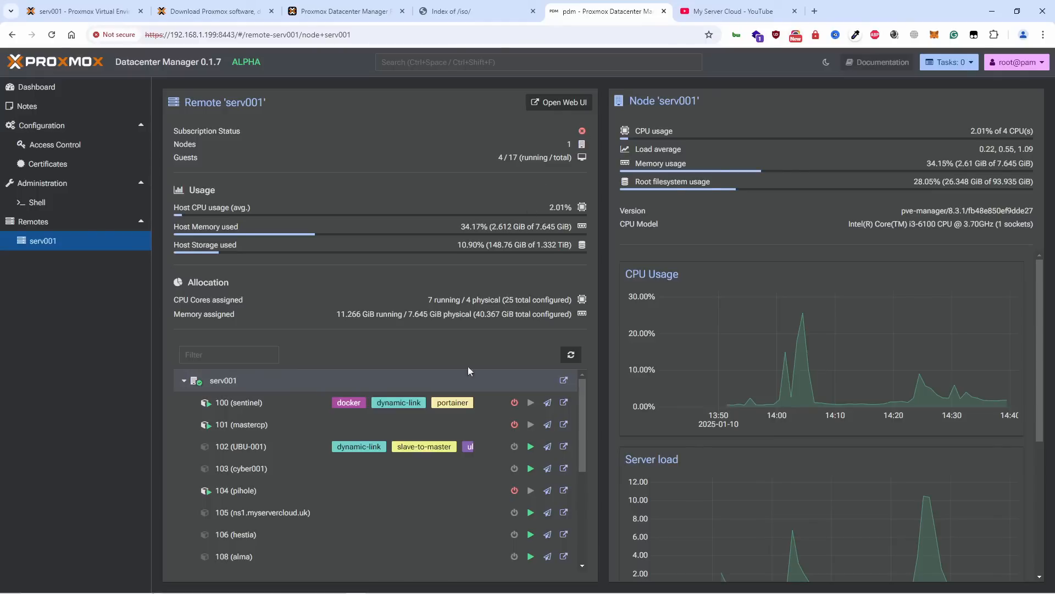
scroll(432, 456, "down", 5)
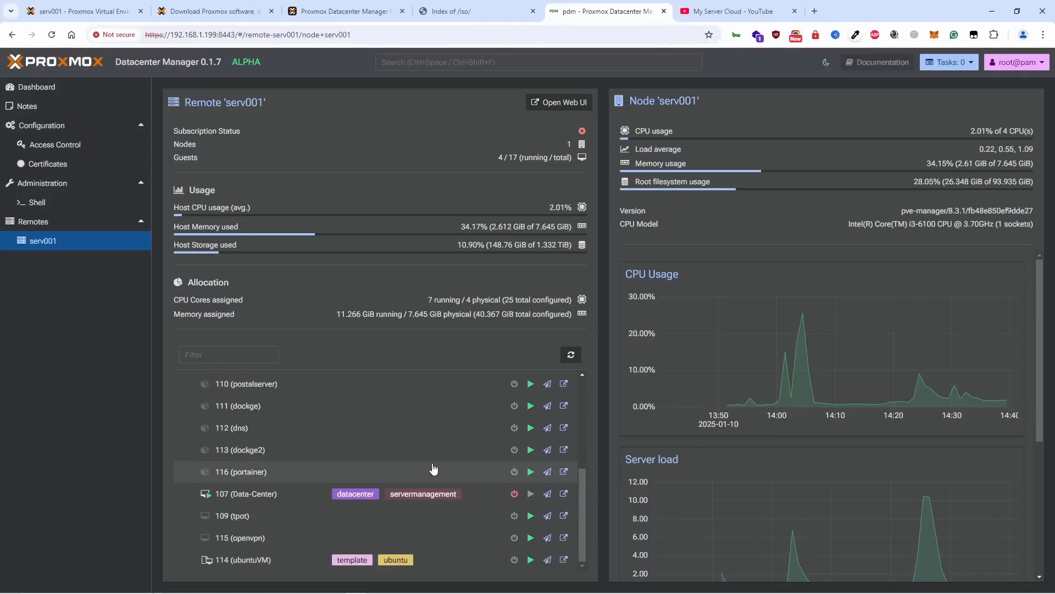
scroll(698, 490, "down", 3)
scroll(698, 495, "up", 3)
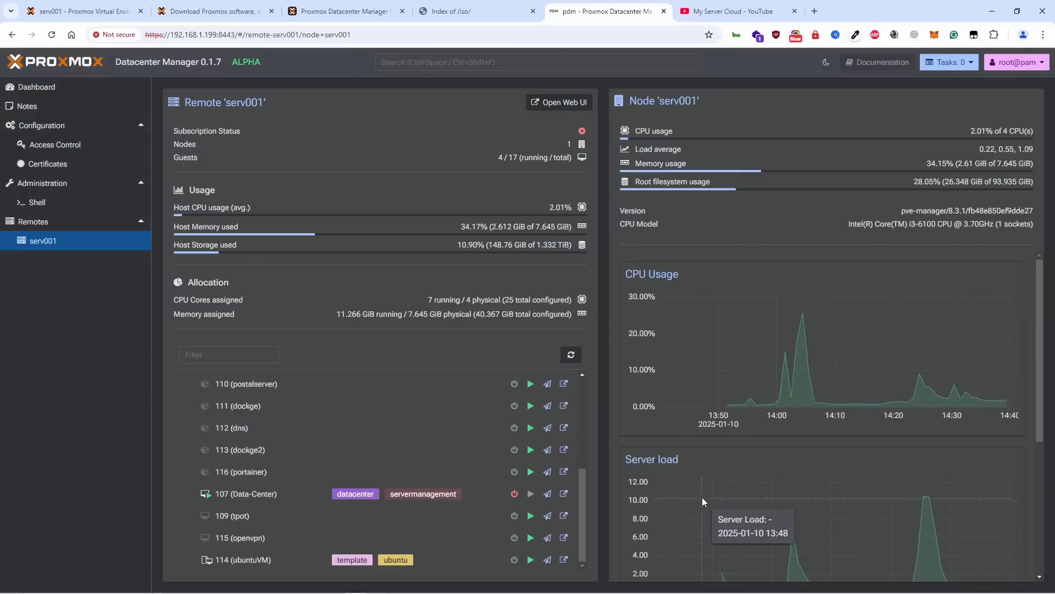